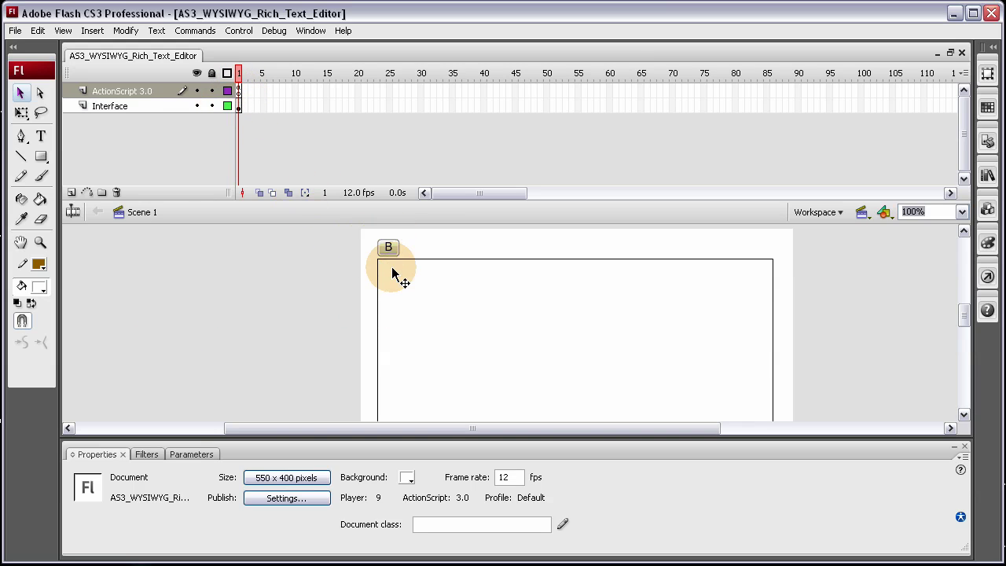
- Test the movie, type 'fwerrwrwerer' in the field and bold 'wrwe'
{"action": "key", "text": "ctrl+Return"}
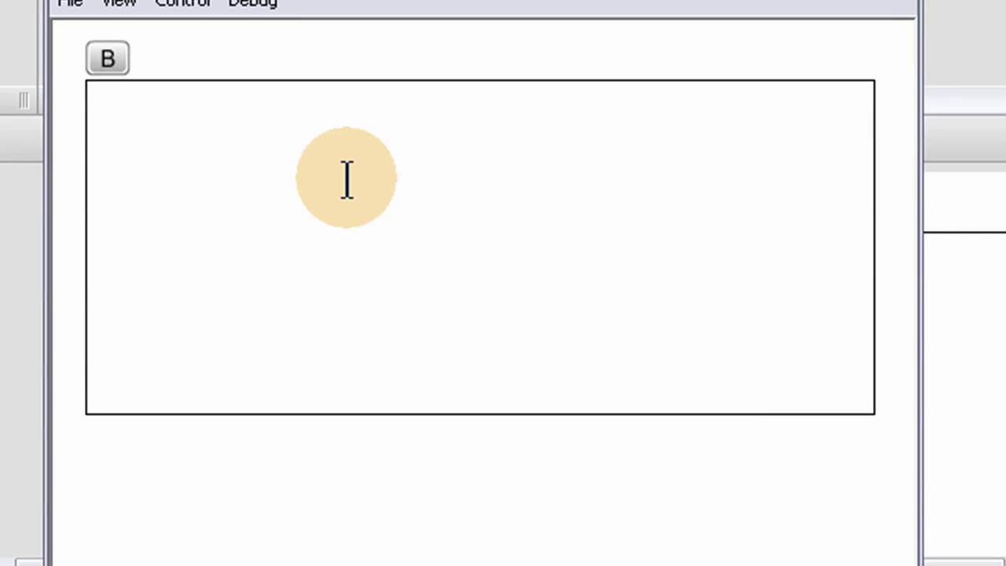
{"action": "left_click", "coordinate": [333, 167]}
{"action": "type", "text": "fwerrwrwerer"}
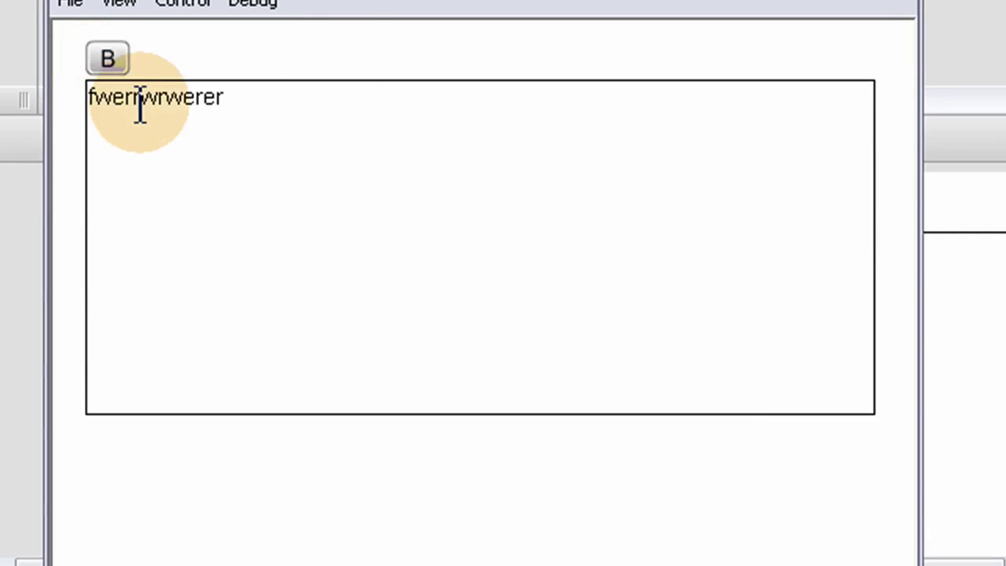
{"action": "left_click_drag", "start_coordinate": [139, 97], "coordinate": [195, 97]}
{"action": "left_click", "coordinate": [107, 60]}
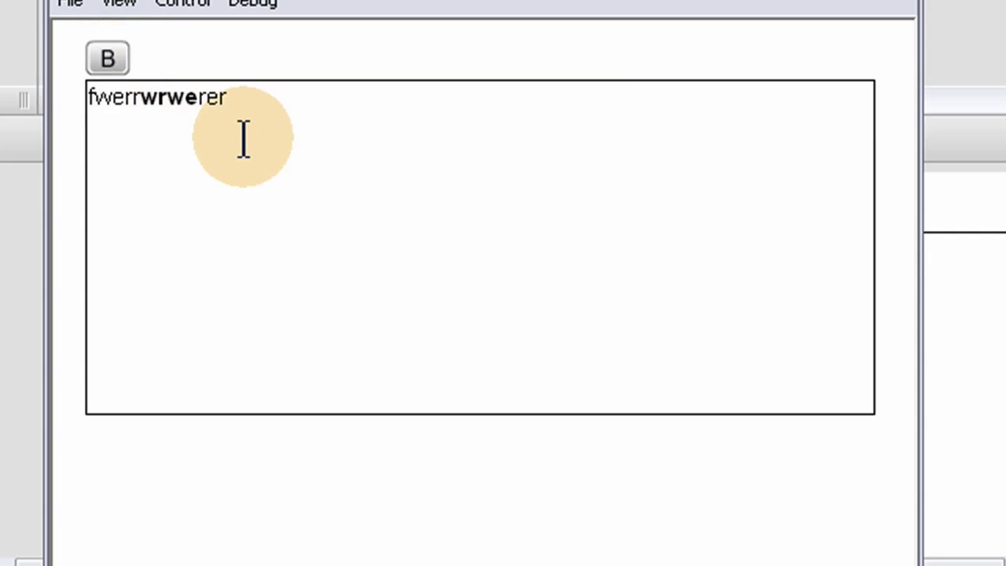
- Toggle bold on and off for other parts of the text, then close the test movie
{"action": "left_click_drag", "start_coordinate": [200, 98], "coordinate": [159, 102]}
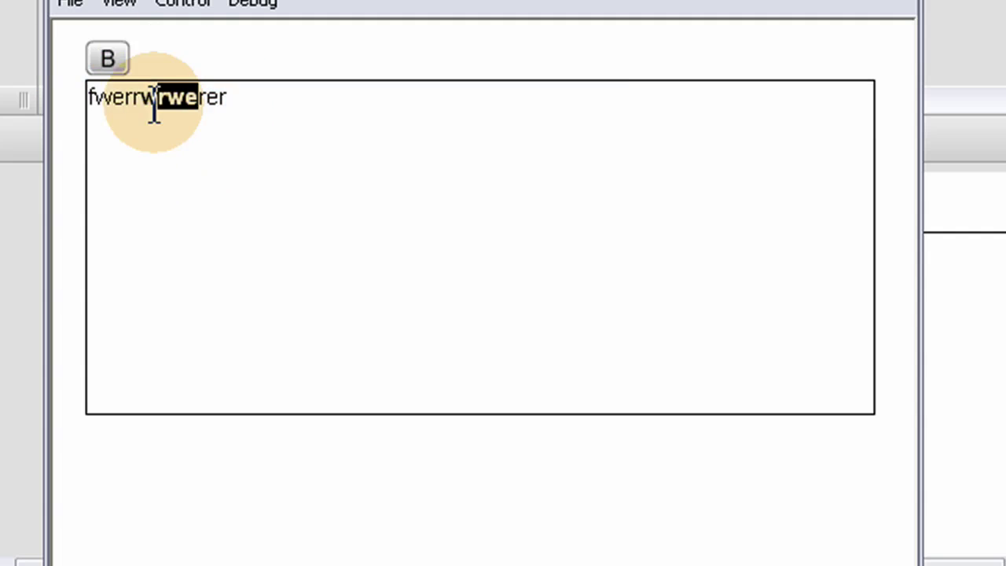
{"action": "left_click", "coordinate": [107, 59]}
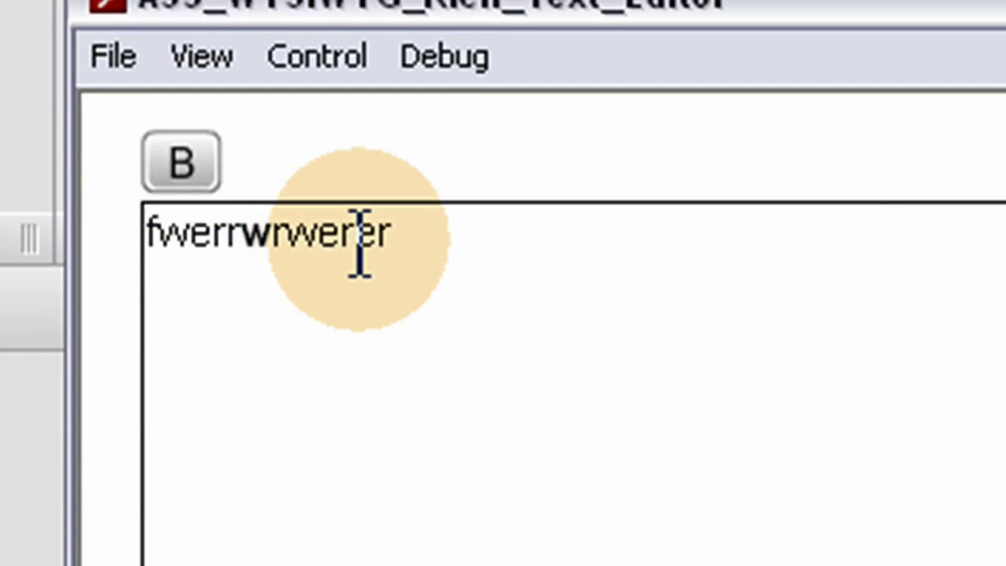
{"action": "left_click_drag", "start_coordinate": [359, 239], "coordinate": [244, 245]}
{"action": "left_click", "coordinate": [186, 165]}
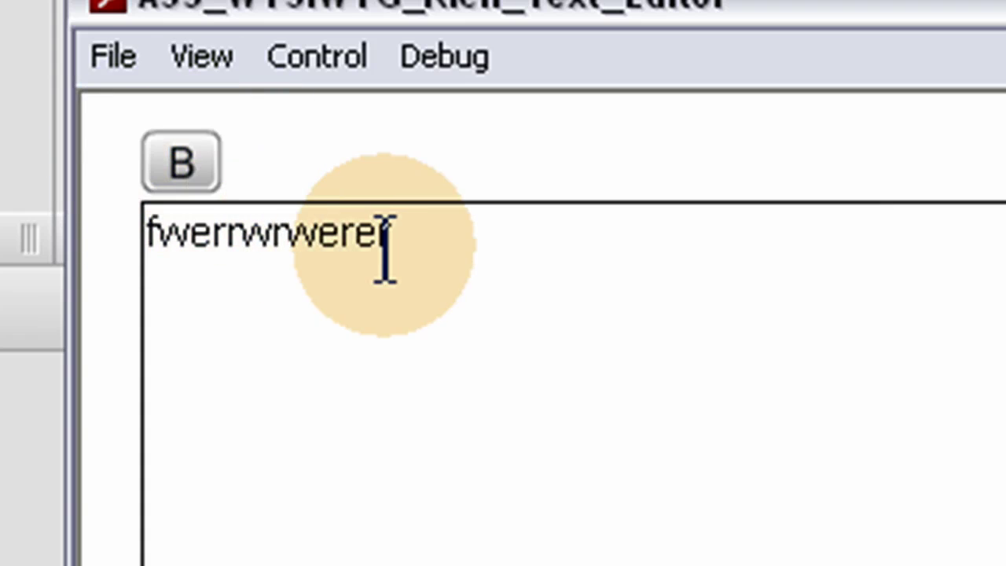
{"action": "left_click_drag", "start_coordinate": [385, 250], "coordinate": [260, 252]}
{"action": "left_click", "coordinate": [186, 167]}
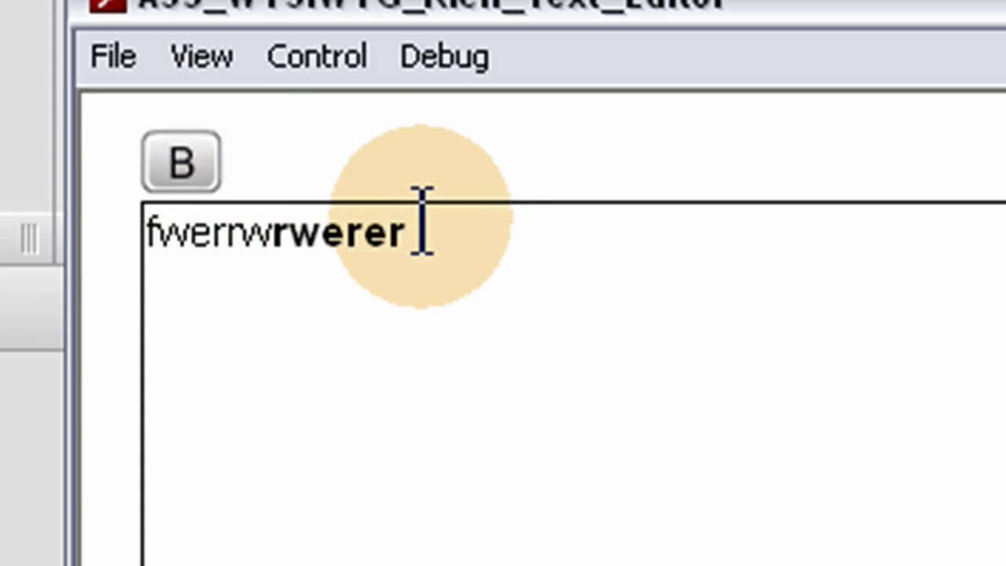
{"action": "left_click_drag", "start_coordinate": [422, 228], "coordinate": [283, 224]}
{"action": "left_click", "coordinate": [186, 165]}
{"action": "left_click", "coordinate": [200, 535]}
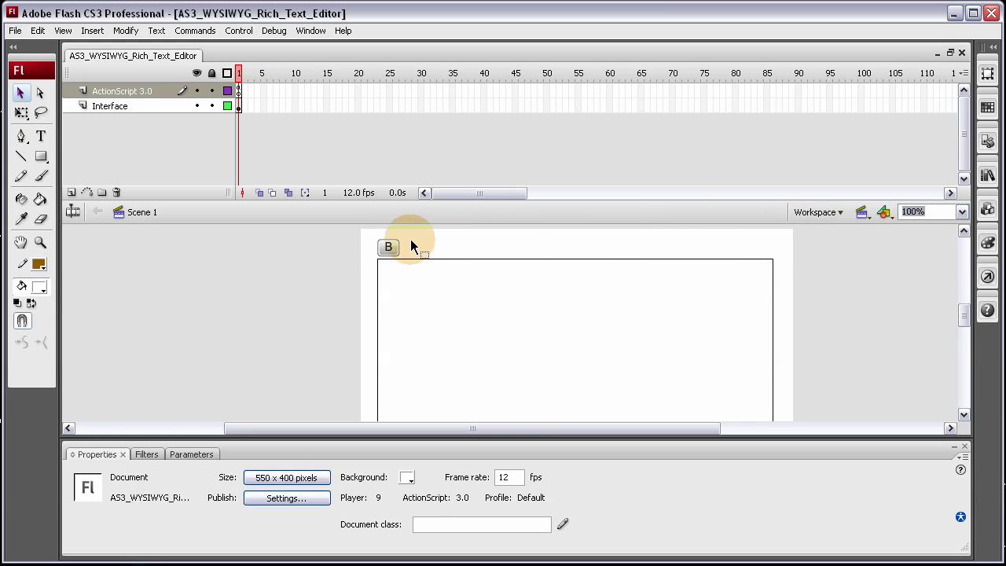
- Alt-drag a copy of the B button and position it just right of the original
{"action": "left_click", "coordinate": [388, 248]}
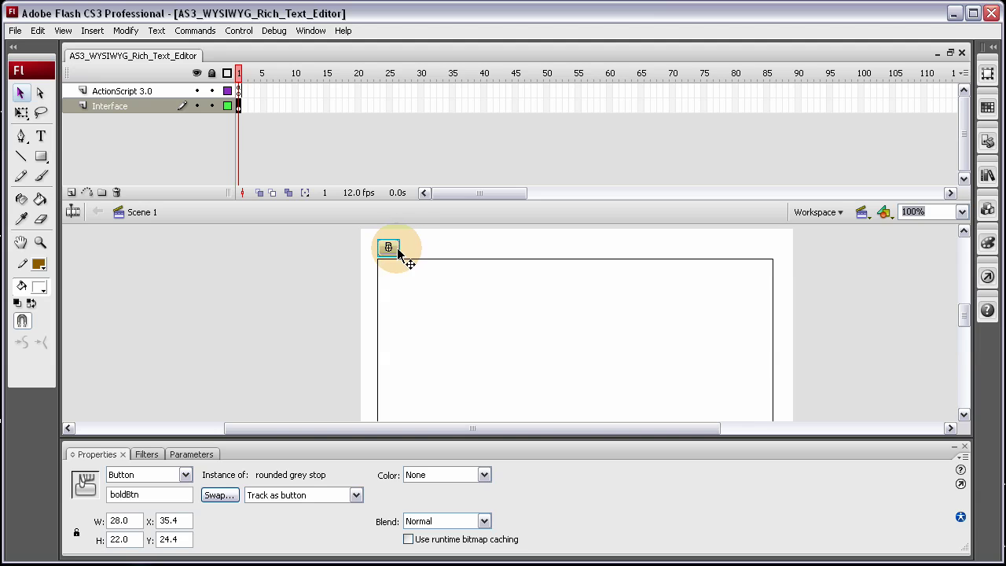
{"action": "left_click", "coordinate": [397, 248]}
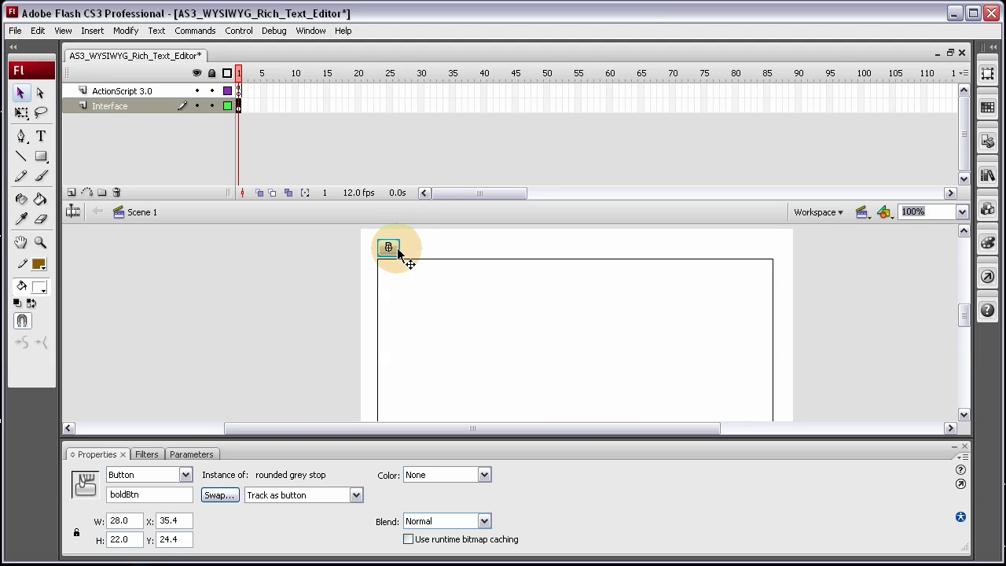
{"action": "left_click_drag", "start_coordinate": [438, 257], "coordinate": [444, 257]}
{"action": "left_click", "coordinate": [444, 257]}
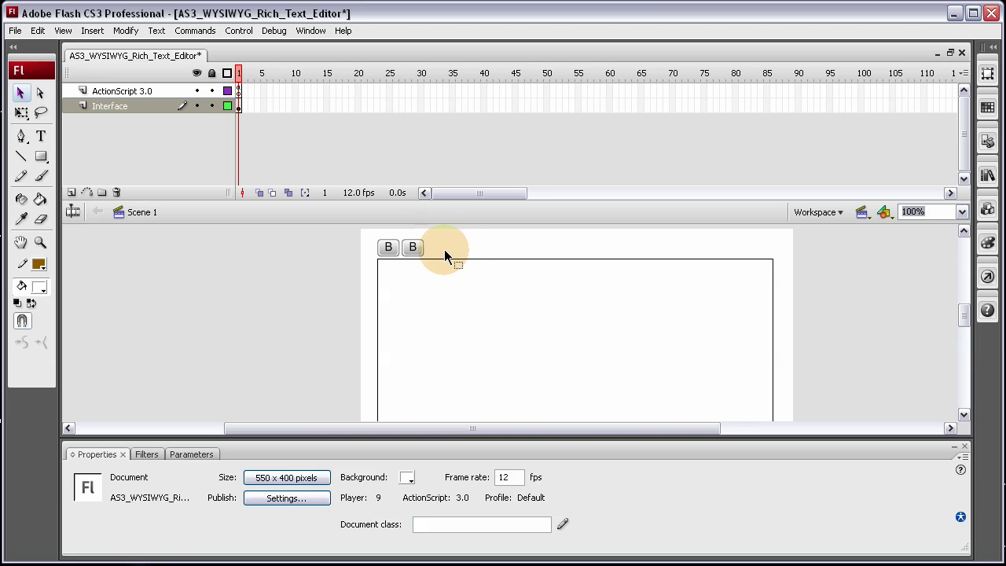
{"action": "left_click", "coordinate": [411, 250]}
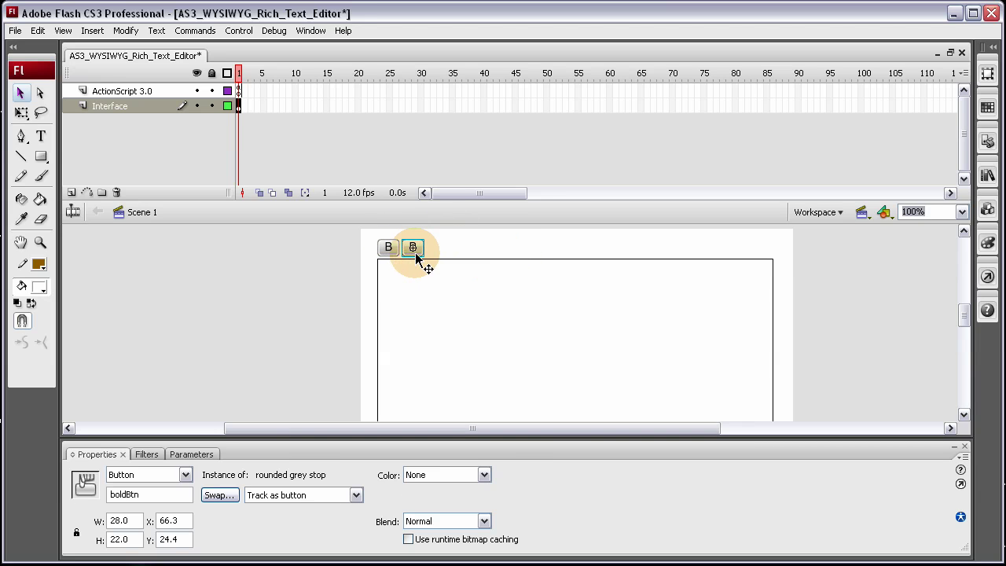
{"action": "left_click_drag", "start_coordinate": [414, 250], "coordinate": [390, 248]}
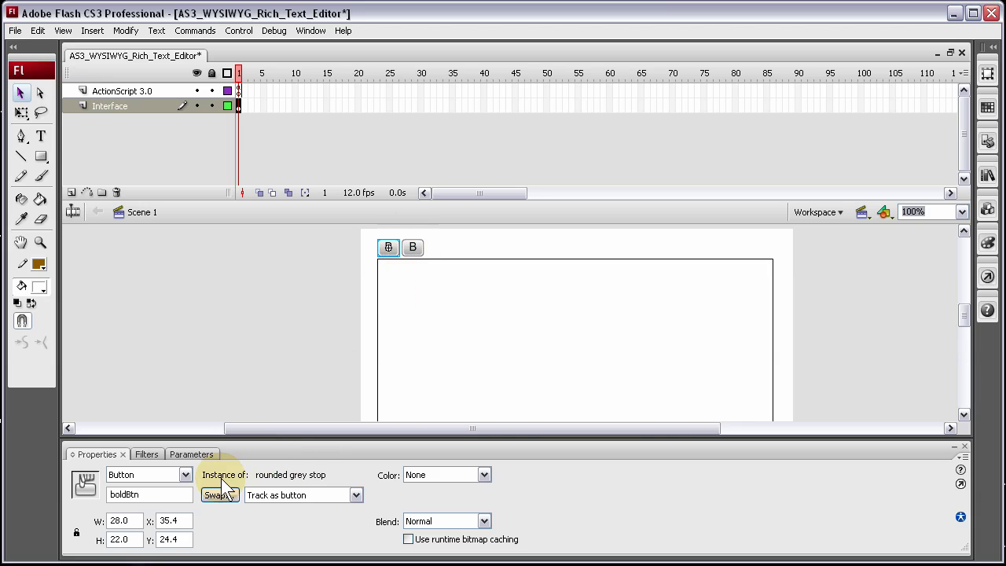
{"action": "left_click_drag", "start_coordinate": [390, 248], "coordinate": [414, 250]}
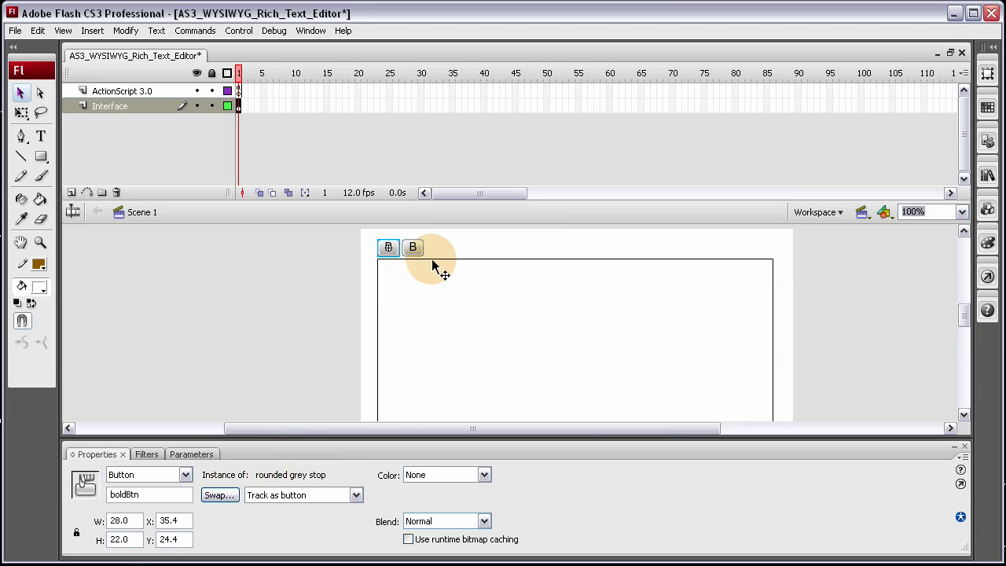
- Duplicate the rounded grey stop symbol in the Library as 'rounded grey stop copy'
{"action": "left_click", "coordinate": [987, 175]}
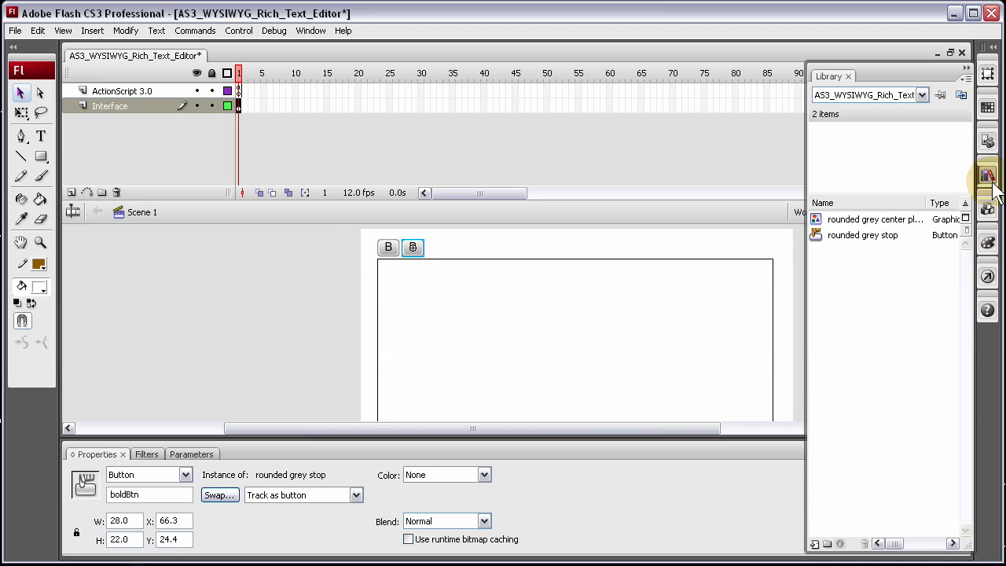
{"action": "right_click", "coordinate": [843, 238]}
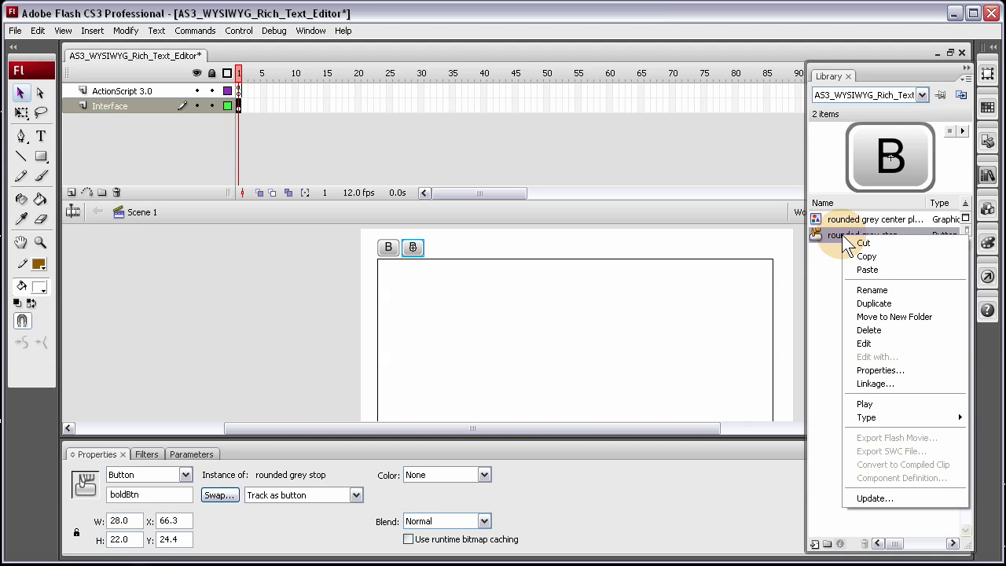
{"action": "left_click", "coordinate": [872, 304]}
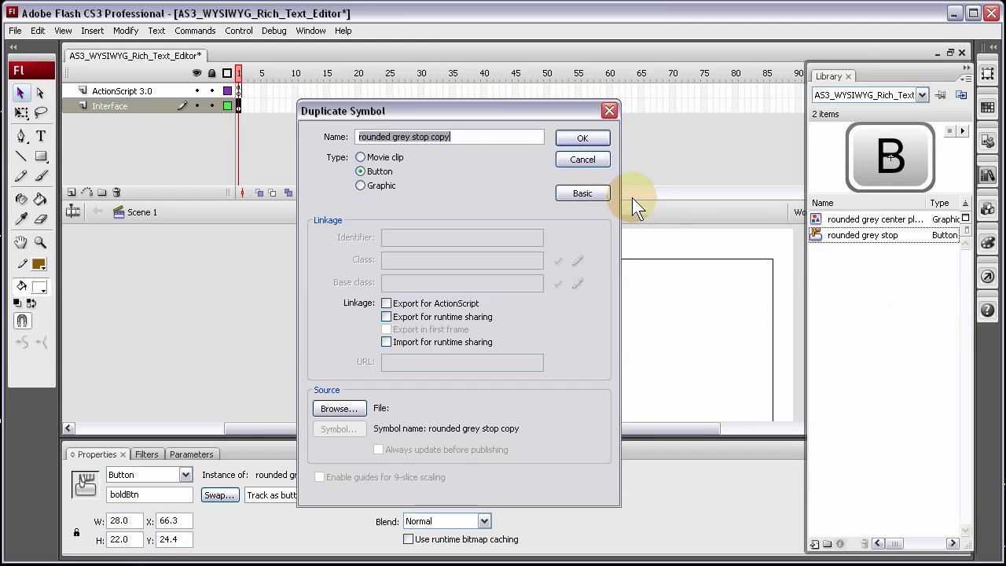
{"action": "left_click", "coordinate": [581, 140]}
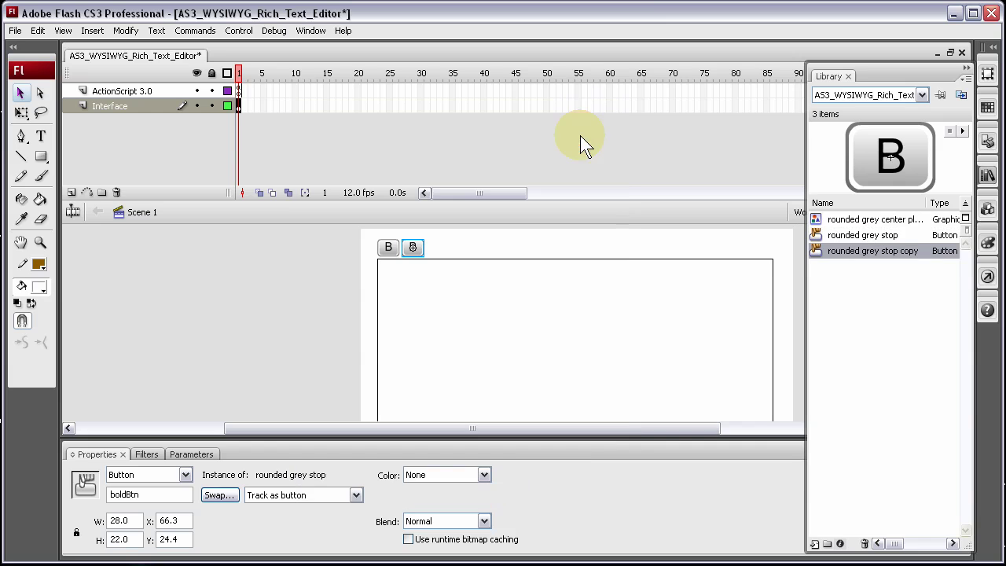
{"action": "key", "text": "ctrl+l"}
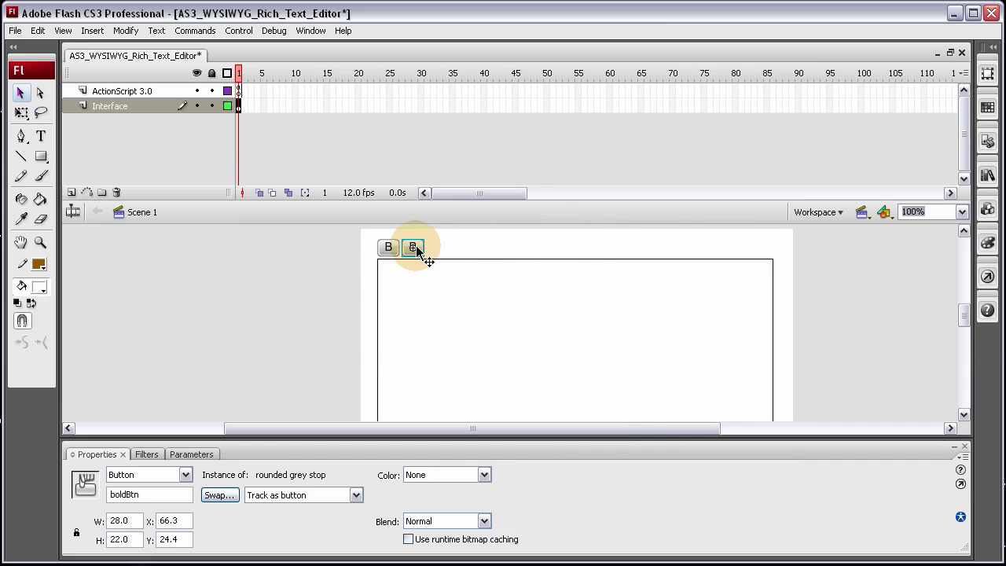
{"action": "left_click", "coordinate": [214, 495]}
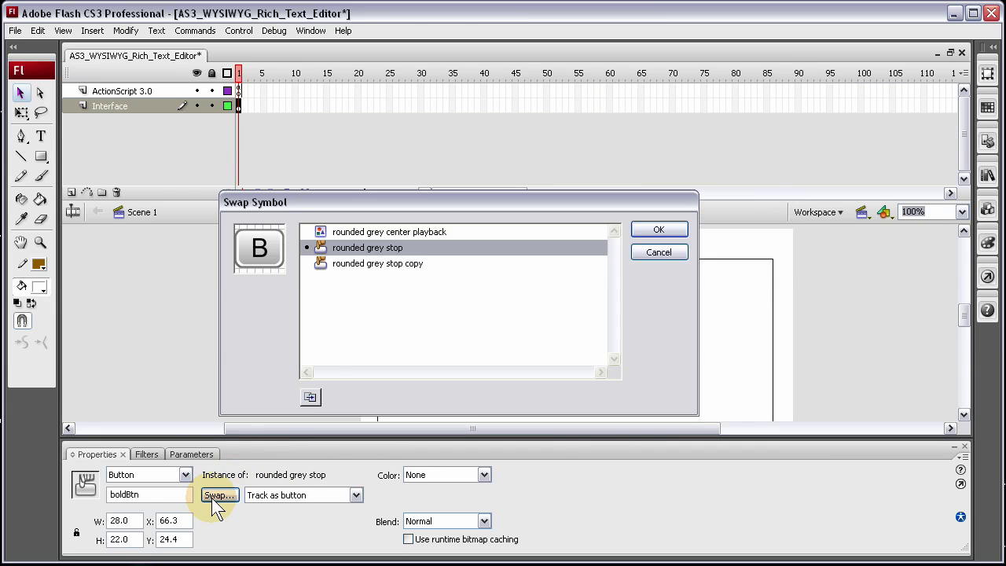
- Swap the second button to rounded grey stop copy and open that symbol to edit its label
{"action": "double_click", "coordinate": [400, 265]}
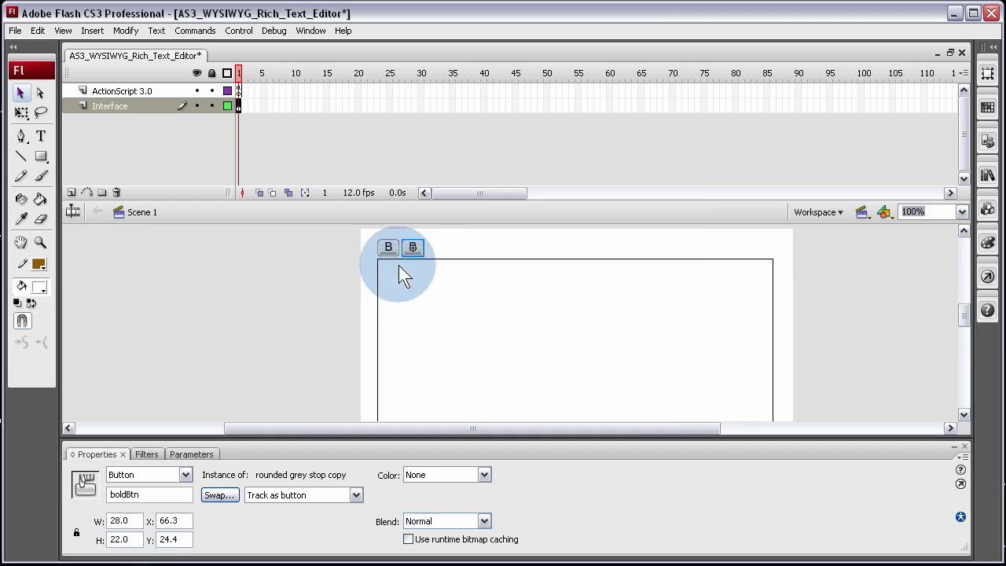
{"action": "double_click", "coordinate": [413, 248]}
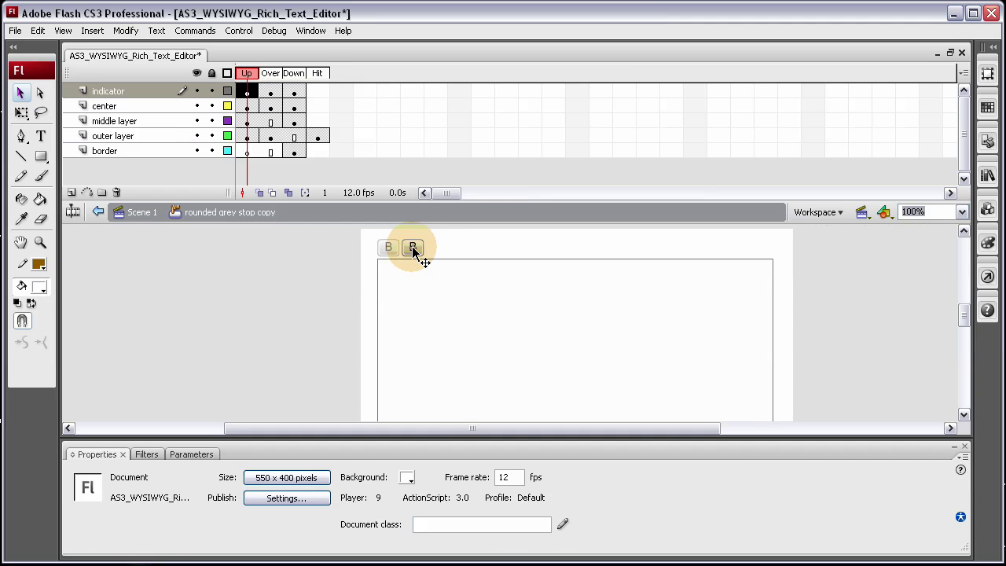
{"action": "left_click", "coordinate": [413, 248]}
{"action": "double_click", "coordinate": [413, 247]}
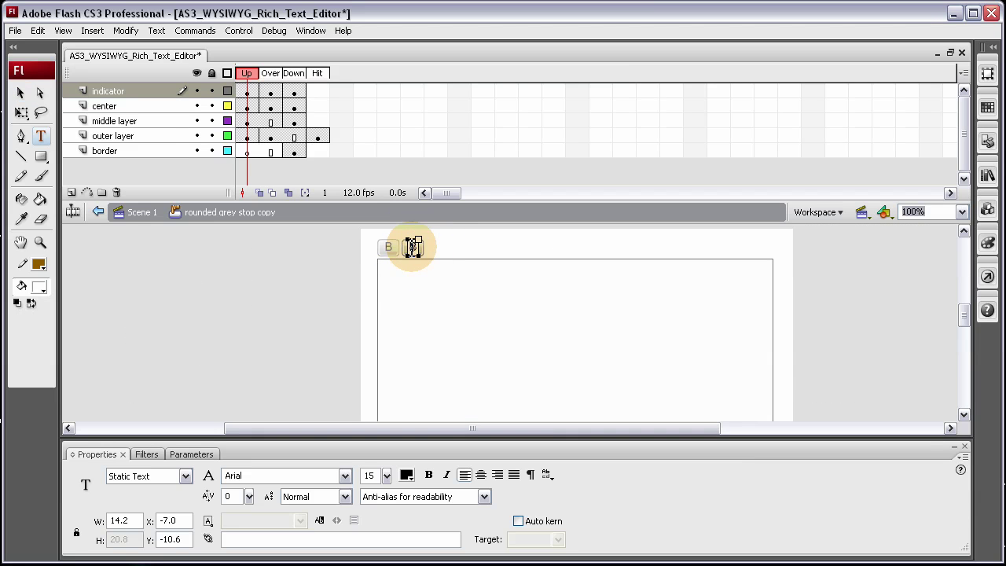
{"action": "left_click", "coordinate": [413, 247]}
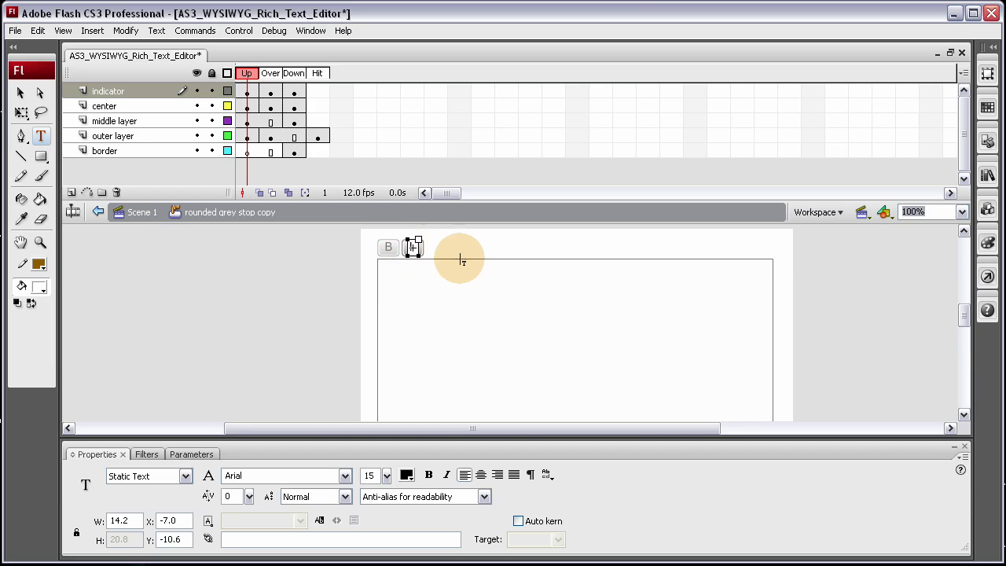
- Check the button's normal, hover and pressed states, then select its label text
{"action": "left_click", "coordinate": [20, 93]}
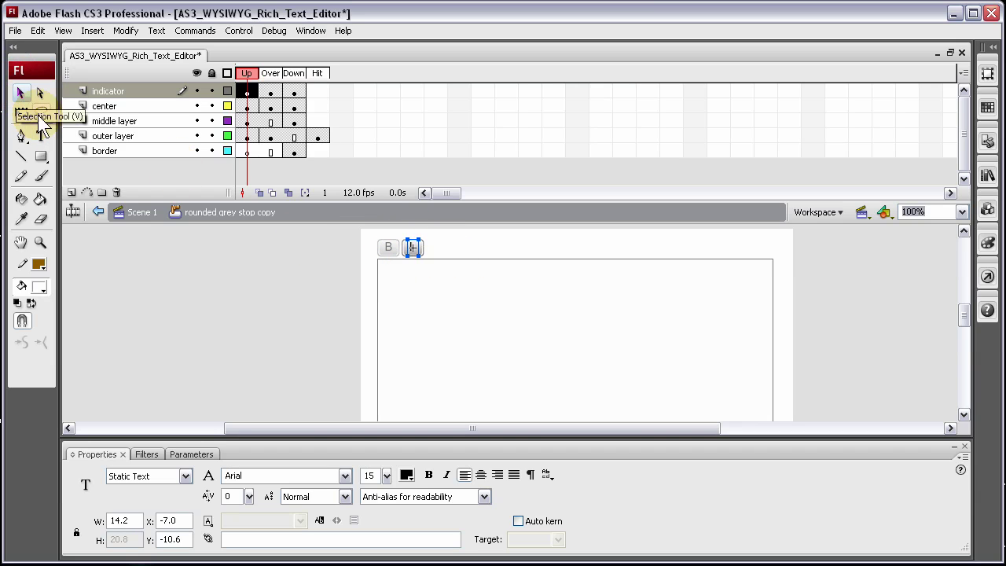
{"action": "left_click", "coordinate": [279, 358]}
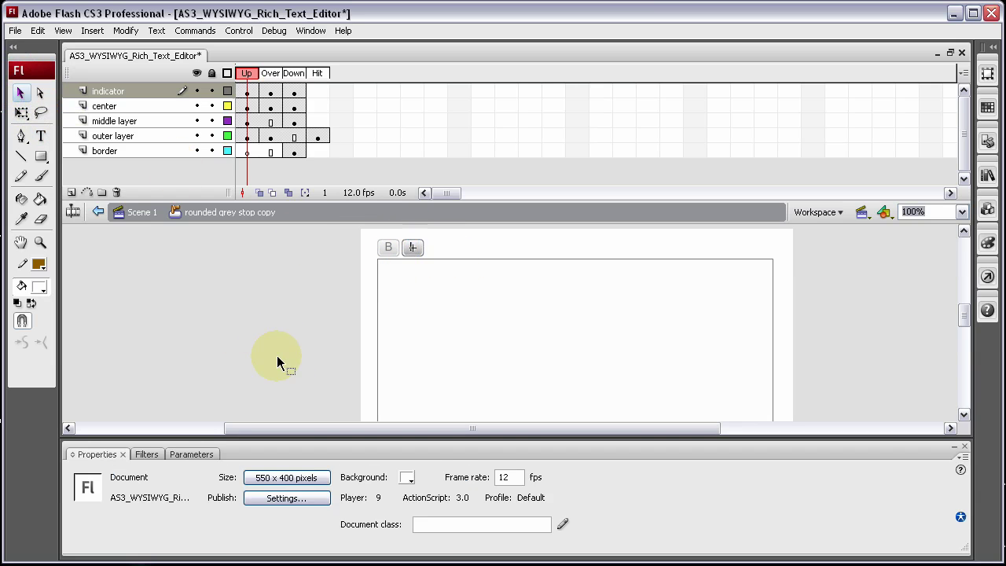
{"action": "left_click", "coordinate": [415, 248]}
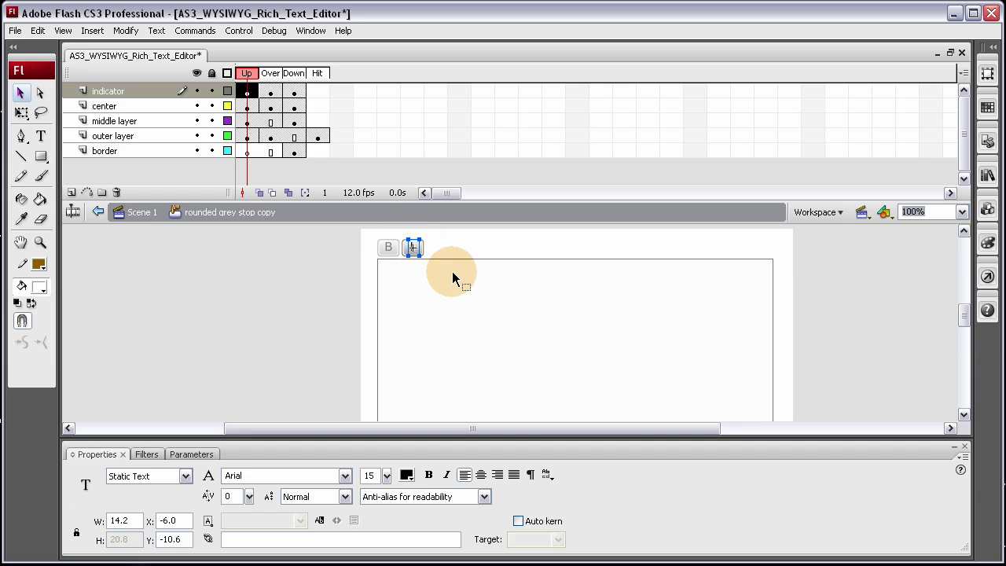
{"action": "left_click", "coordinate": [272, 93]}
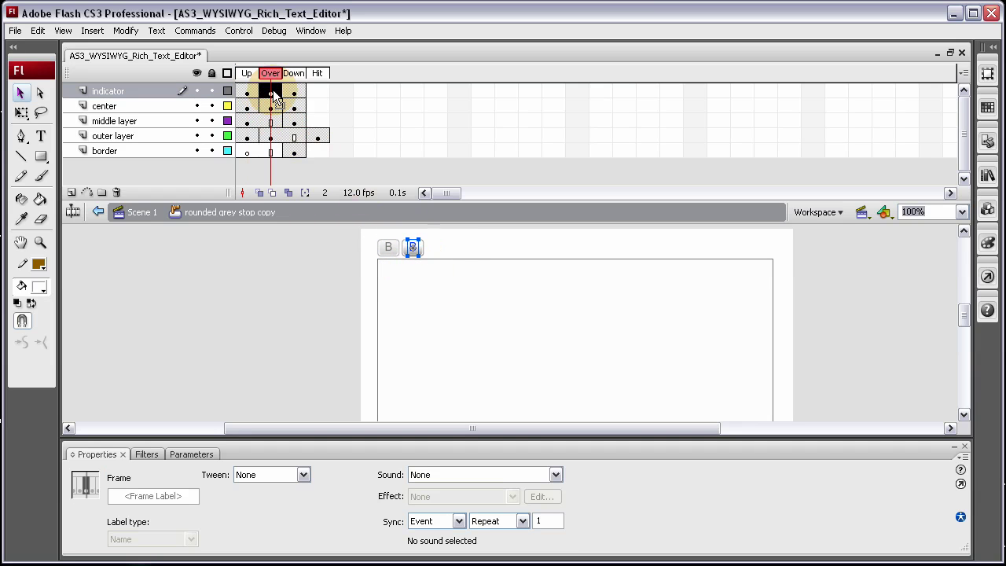
{"action": "left_click", "coordinate": [294, 94]}
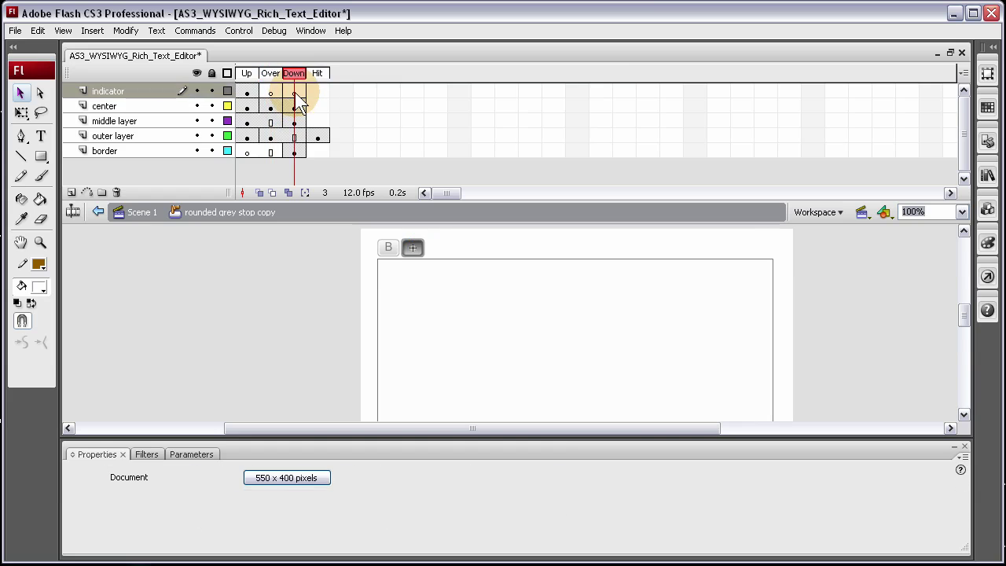
{"action": "left_click", "coordinate": [246, 93]}
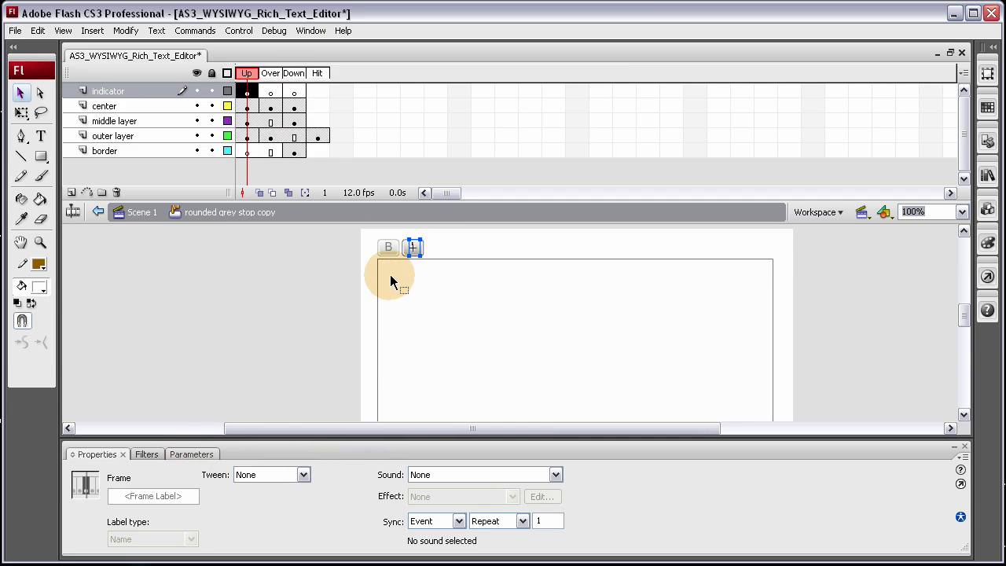
{"action": "left_click", "coordinate": [414, 248]}
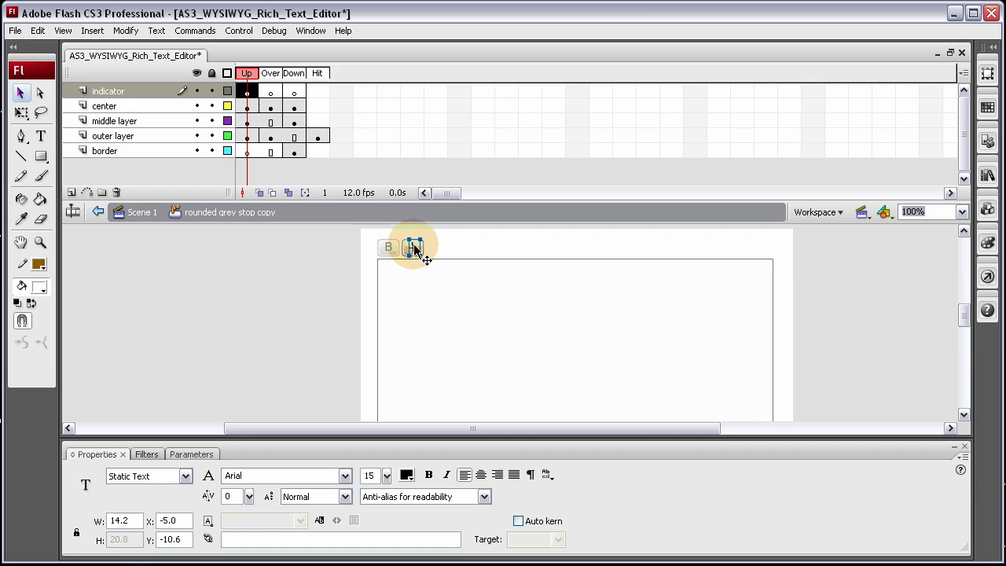
- Browse the font list and restyle the second button's label as an italic 'I'
{"action": "left_click", "coordinate": [345, 476]}
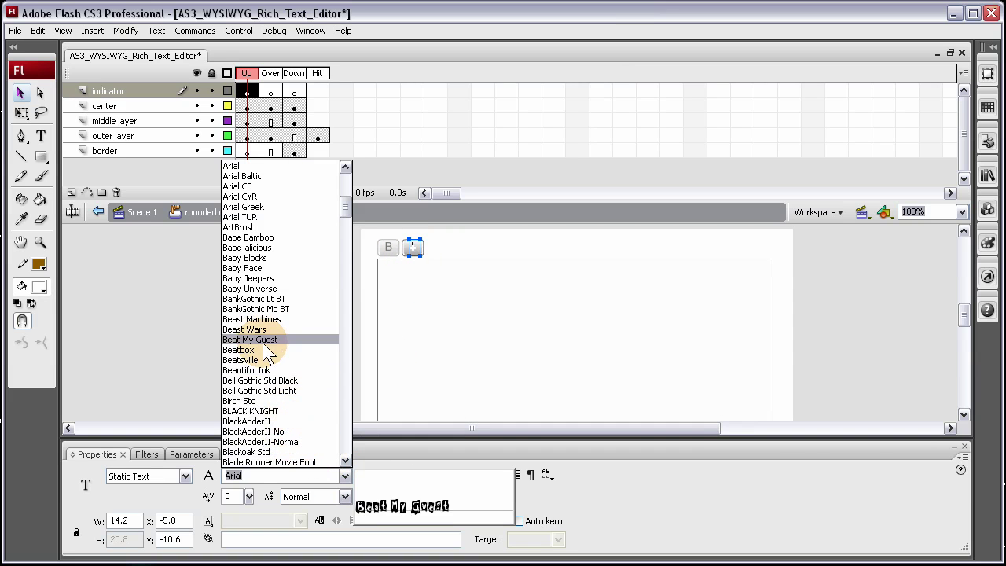
{"action": "scroll", "coordinate": [275, 369], "scroll_direction": "down", "scroll_amount": 4}
{"action": "scroll", "coordinate": [283, 385], "scroll_direction": "down", "scroll_amount": 4}
{"action": "scroll", "coordinate": [264, 370], "scroll_direction": "down", "scroll_amount": 2}
{"action": "scroll", "coordinate": [256, 350], "scroll_direction": "down", "scroll_amount": 2}
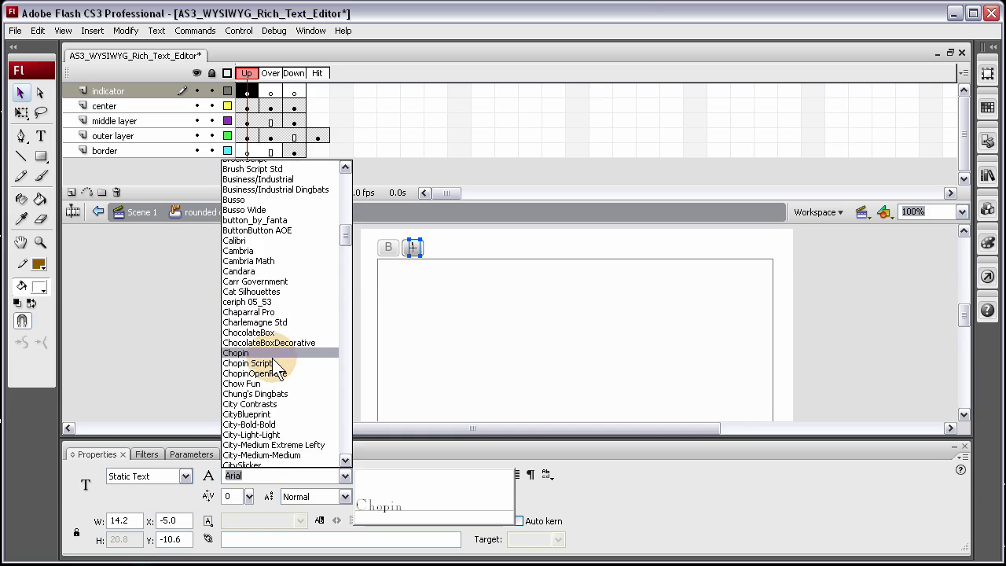
{"action": "scroll", "coordinate": [263, 342], "scroll_direction": "down", "scroll_amount": 5}
{"action": "scroll", "coordinate": [283, 340], "scroll_direction": "down", "scroll_amount": 7}
{"action": "scroll", "coordinate": [288, 334], "scroll_direction": "down", "scroll_amount": 5}
{"action": "scroll", "coordinate": [275, 358], "scroll_direction": "down", "scroll_amount": 4}
{"action": "scroll", "coordinate": [259, 377], "scroll_direction": "down", "scroll_amount": 1}
{"action": "scroll", "coordinate": [264, 381], "scroll_direction": "down", "scroll_amount": 1}
{"action": "scroll", "coordinate": [267, 374], "scroll_direction": "down", "scroll_amount": 7}
{"action": "scroll", "coordinate": [299, 346], "scroll_direction": "down", "scroll_amount": 2}
{"action": "left_click_drag", "start_coordinate": [348, 299], "coordinate": [348, 336]}
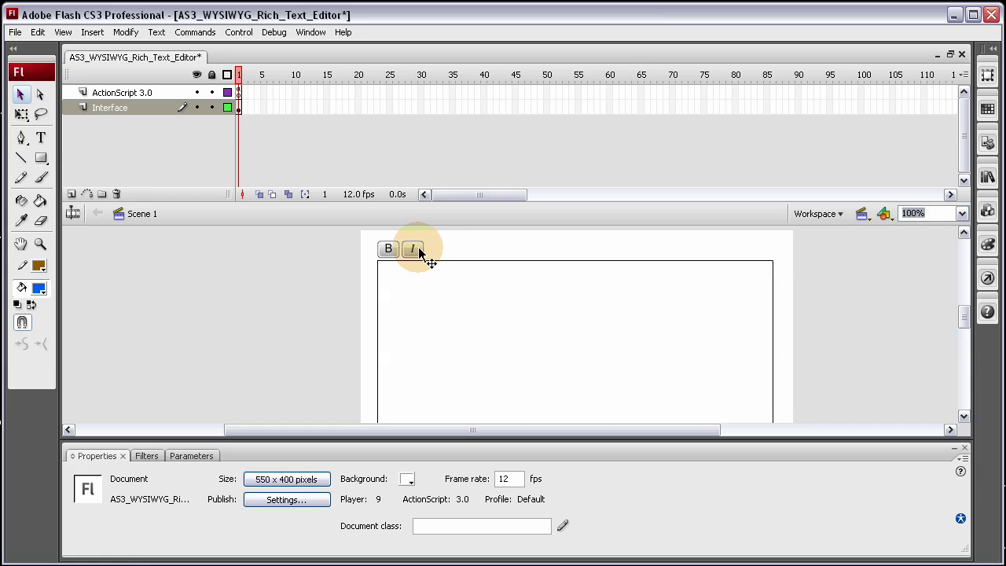
- Select frame 1 of the ActionScript layer and briefly view its script
{"action": "left_click", "coordinate": [419, 251]}
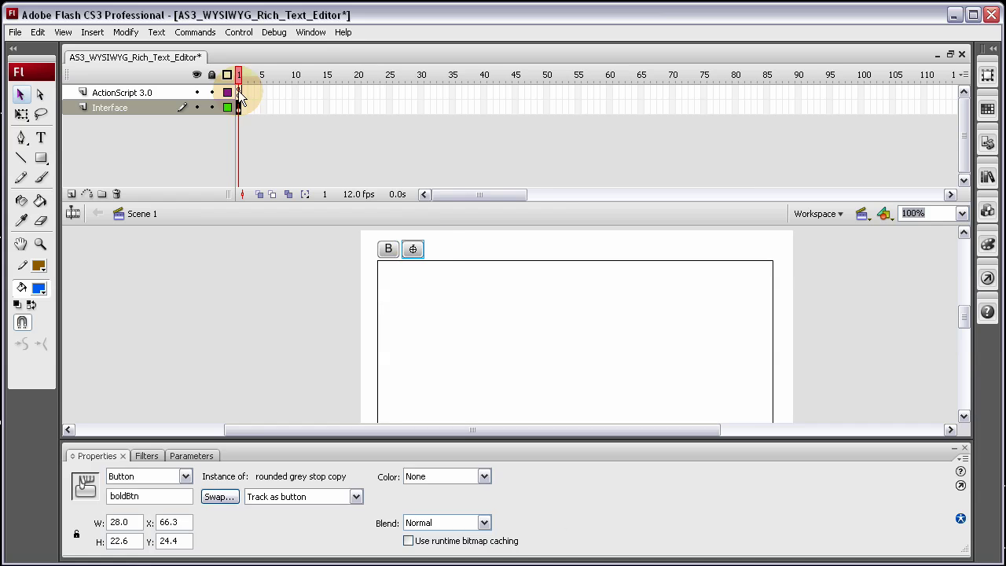
{"action": "left_click", "coordinate": [239, 92]}
{"action": "key", "text": "F9"}
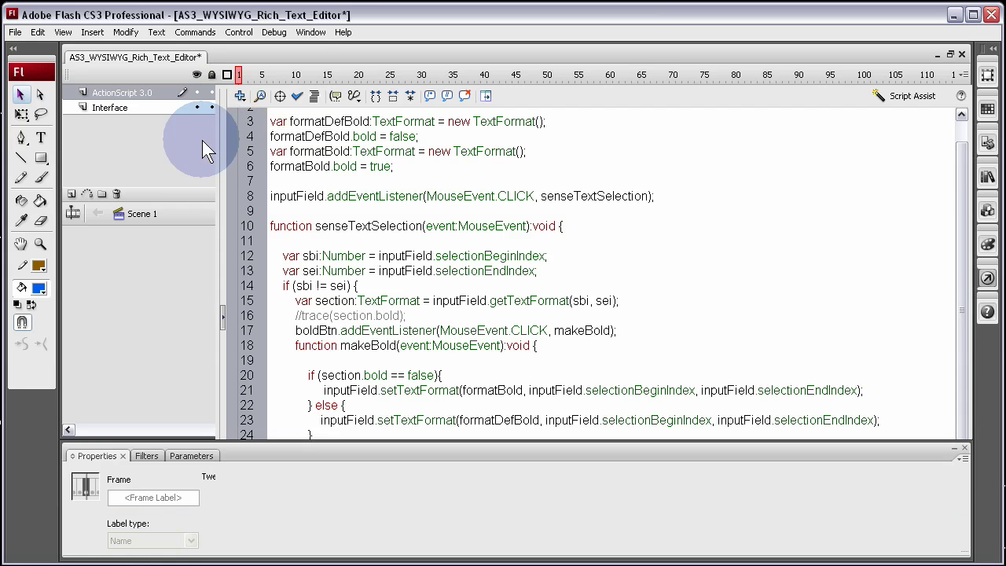
{"action": "key", "text": "F9"}
{"action": "left_click", "coordinate": [238, 93]}
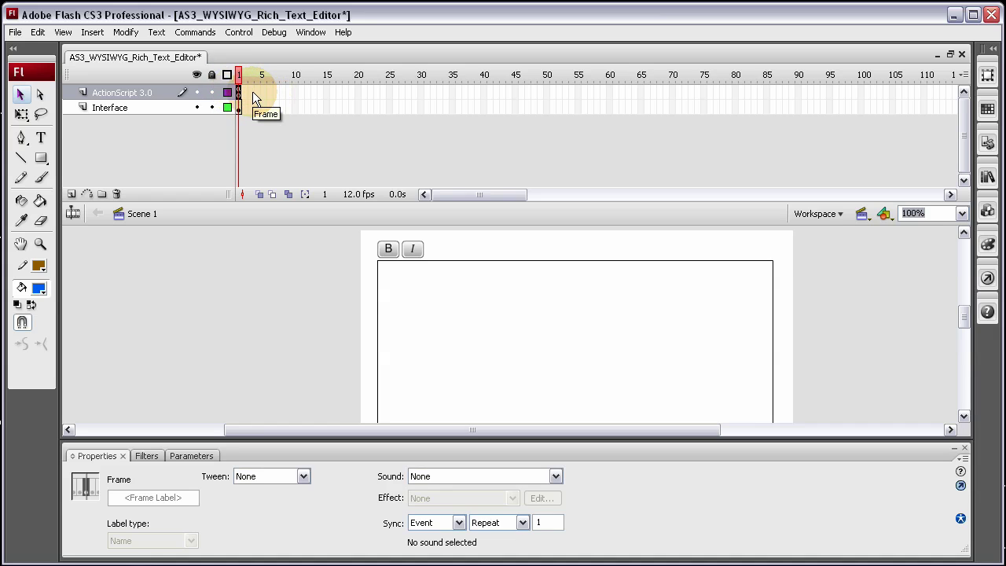
- Rename the I button instance from boldBtn to italicizeBtn
{"action": "left_click", "coordinate": [413, 249]}
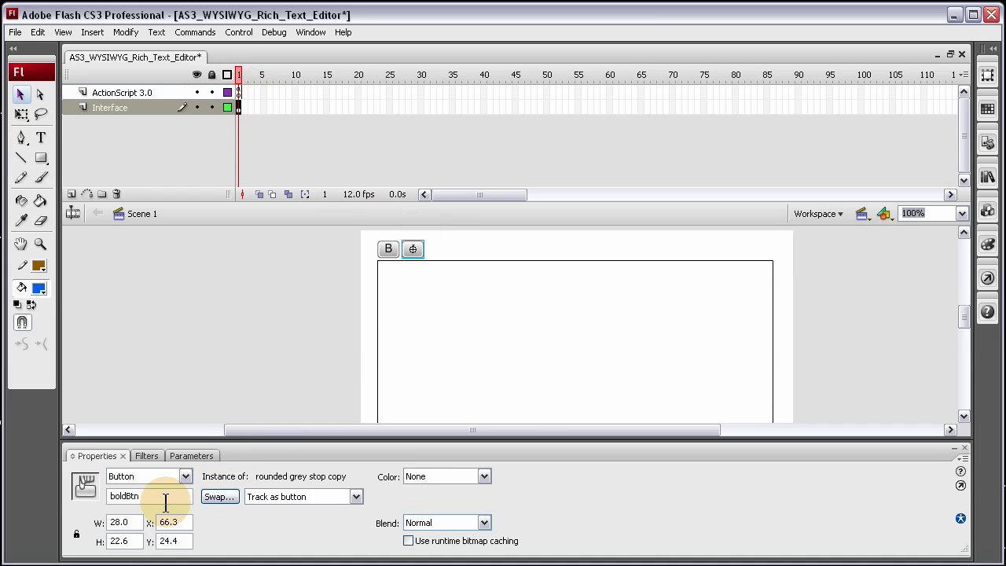
{"action": "double_click", "coordinate": [108, 495]}
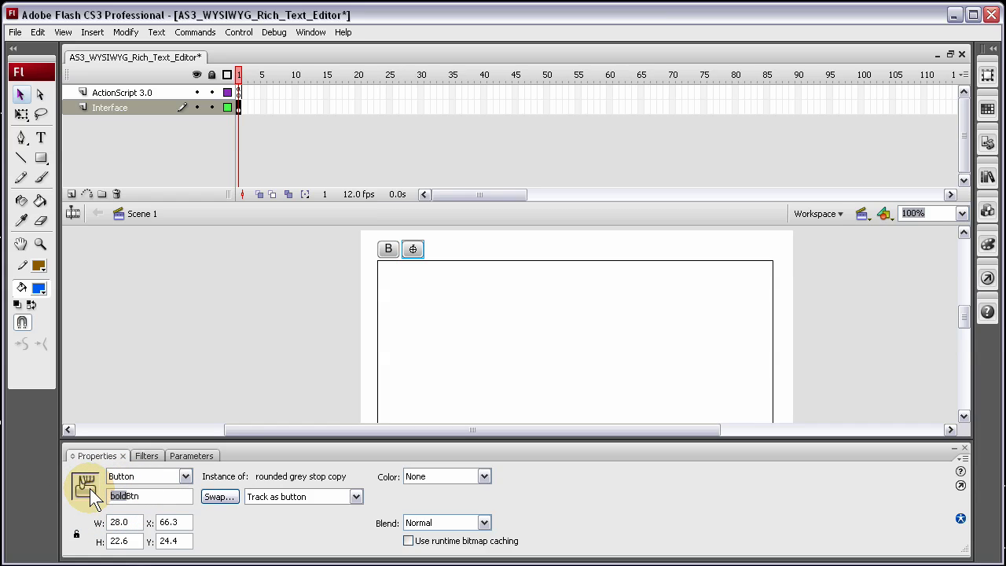
{"action": "key", "text": "BackSpace"}
{"action": "type", "text": "al"}
{"action": "type", "text": "icize"}
{"action": "key", "text": "Return"}
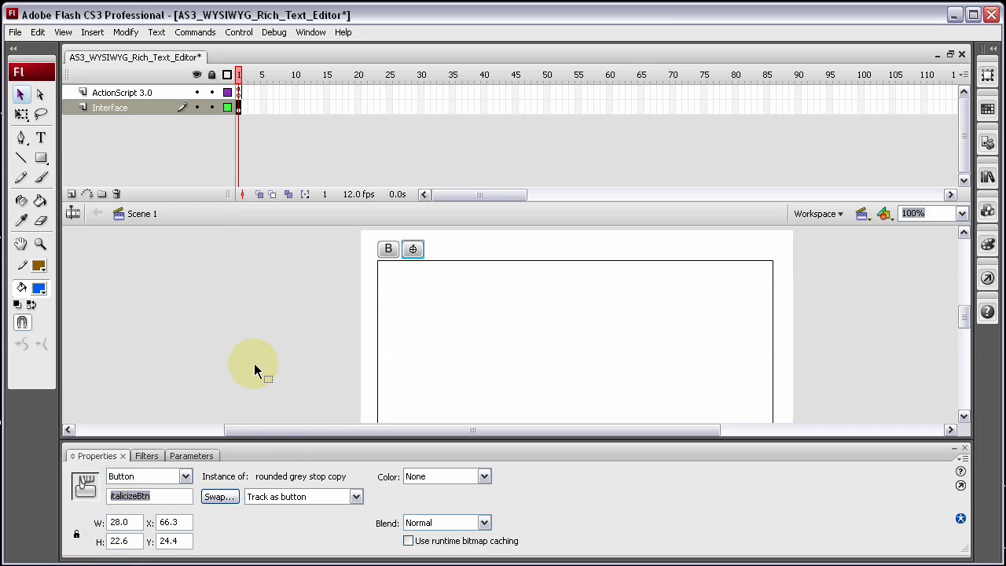
- Open the frame 1 script and type italicizeBtn on new lines after line 24
{"action": "left_click", "coordinate": [239, 92]}
{"action": "key", "text": "F9"}
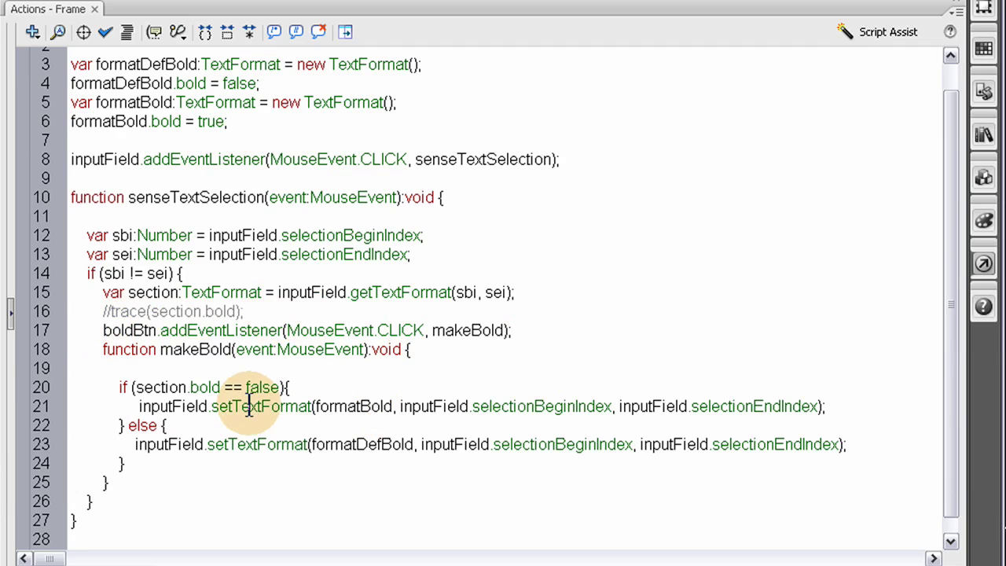
{"action": "left_click", "coordinate": [141, 469]}
{"action": "key", "text": "Return"}
{"action": "key", "text": "Return"}
{"action": "key", "text": "Return"}
{"action": "key", "text": "Return"}
{"action": "scroll", "coordinate": [243, 467], "scroll_direction": "down", "scroll_amount": 1}
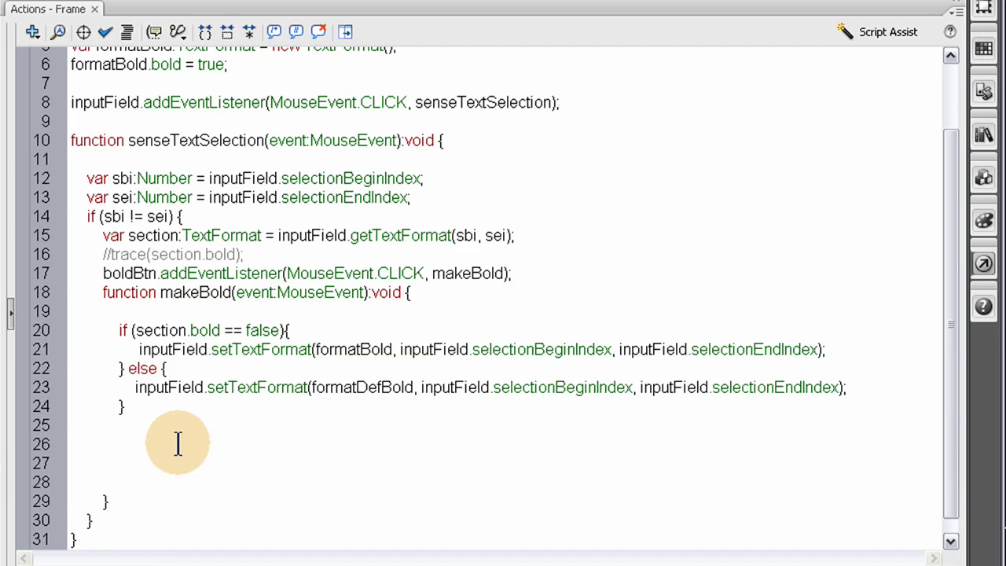
{"action": "type", "text": "italicizeBtn"}
{"action": "left_click", "coordinate": [203, 427]}
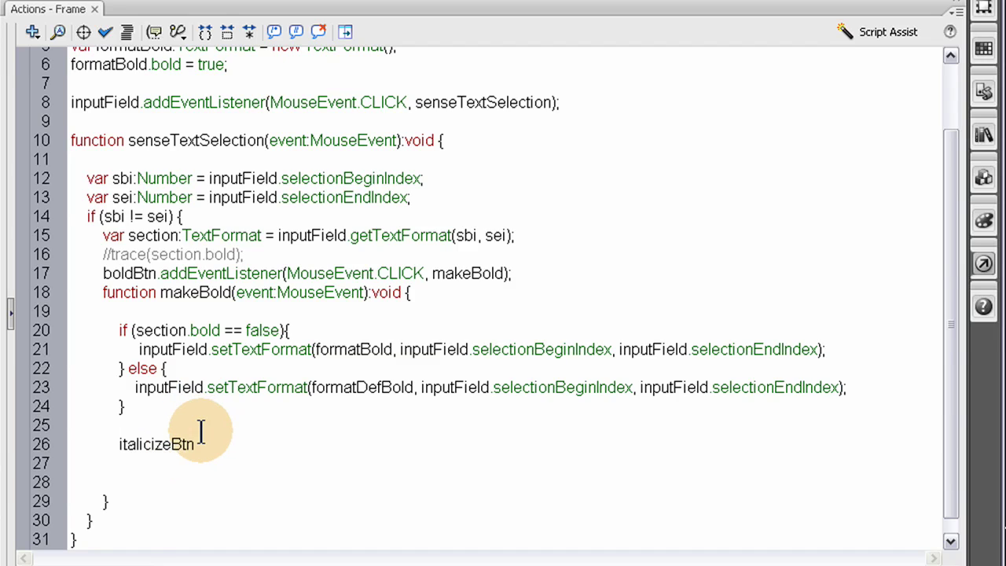
{"action": "key", "text": "Return"}
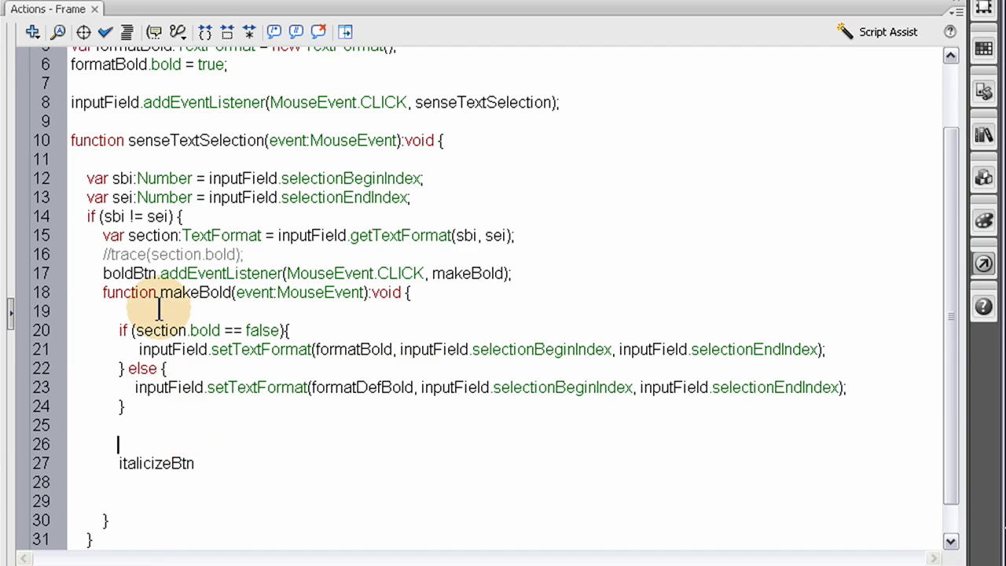
- Complete the line as italicizeBtn.addEventListener(MouseEvent.CLICK, makeBold); and fix its indent
{"action": "left_click_drag", "start_coordinate": [160, 273], "coordinate": [539, 274]}
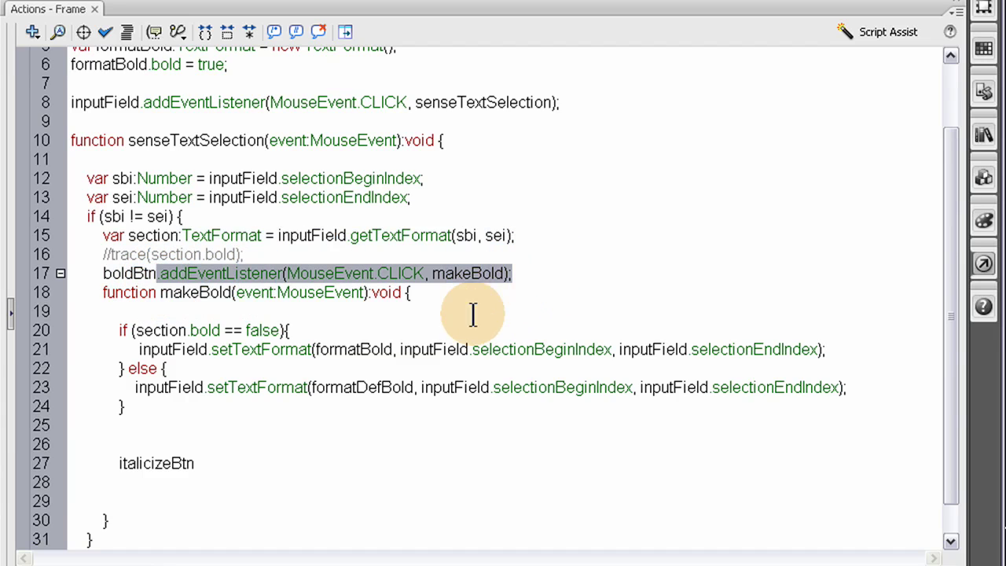
{"action": "left_click", "coordinate": [244, 463]}
{"action": "type", "text": ".addEventListener(MouseEvent.CLICK, makeBold)"}
{"action": "type", "text": ";"}
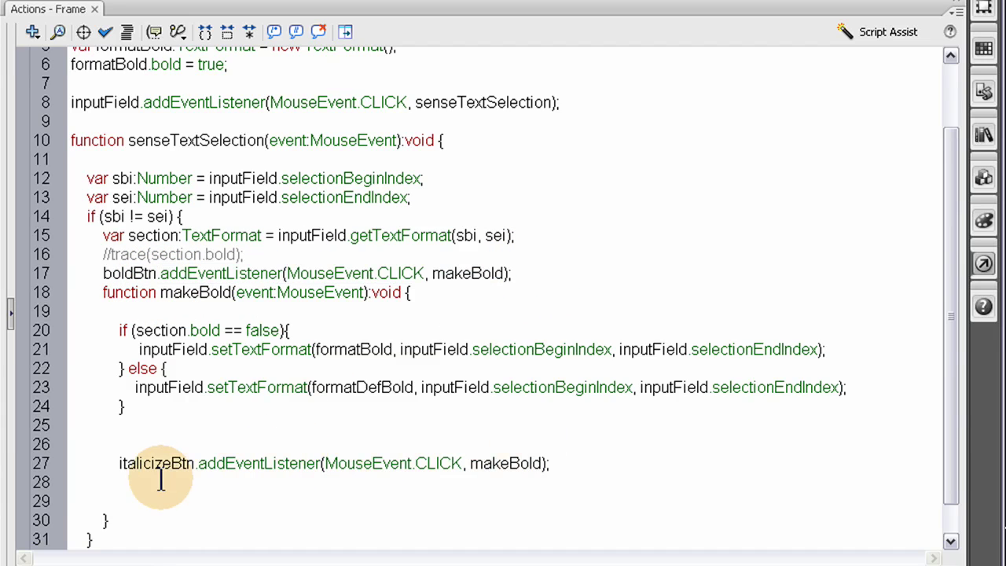
{"action": "left_click", "coordinate": [117, 463]}
{"action": "key", "text": "BackSpace"}
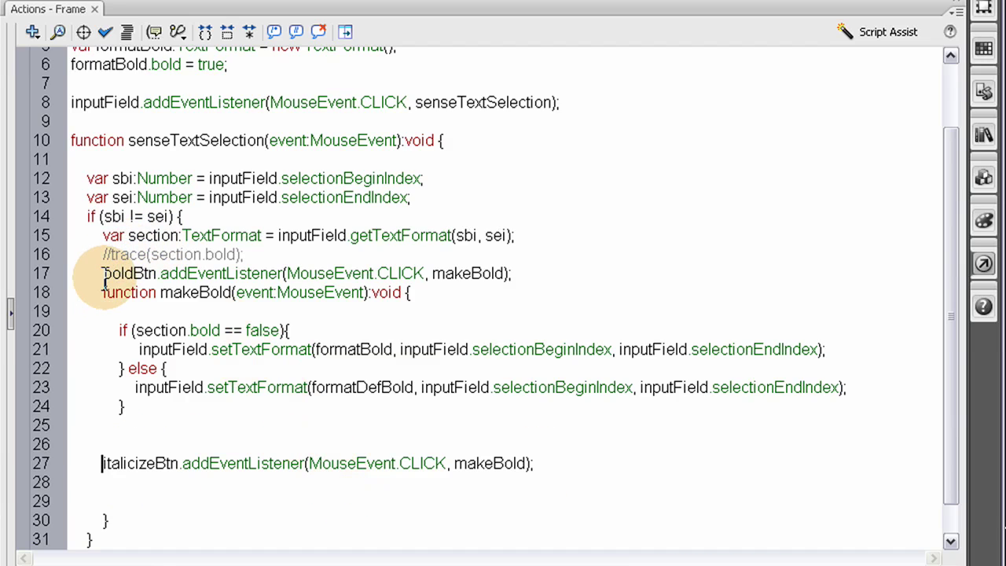
- Delete the empty first line inside the makeBold function
{"action": "mouse_move", "coordinate": [103, 290]}
{"action": "left_mouse_down"}
{"action": "mouse_move", "coordinate": [179, 311]}
{"action": "mouse_move", "coordinate": [182, 349]}
{"action": "left_mouse_up"}
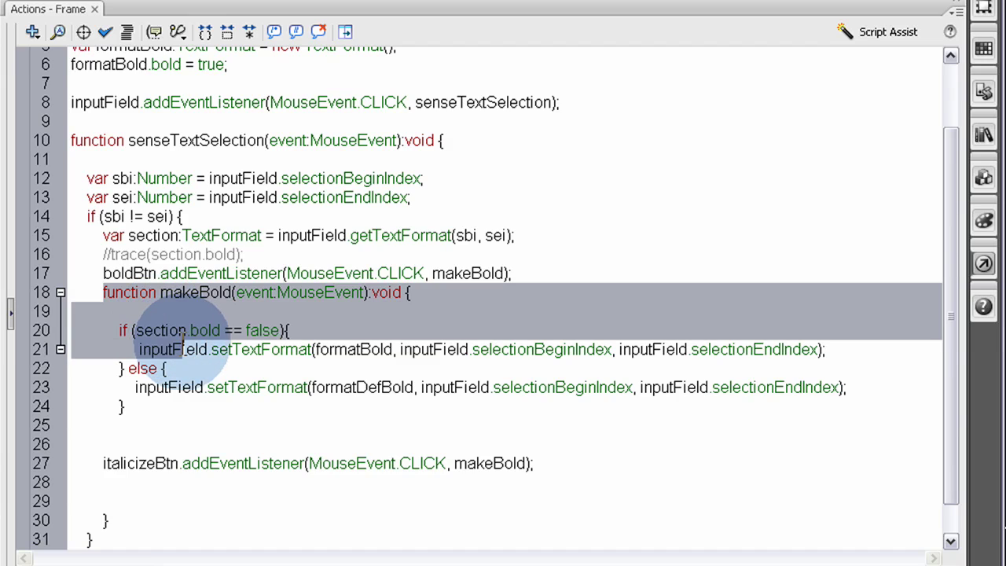
{"action": "left_click", "coordinate": [293, 313]}
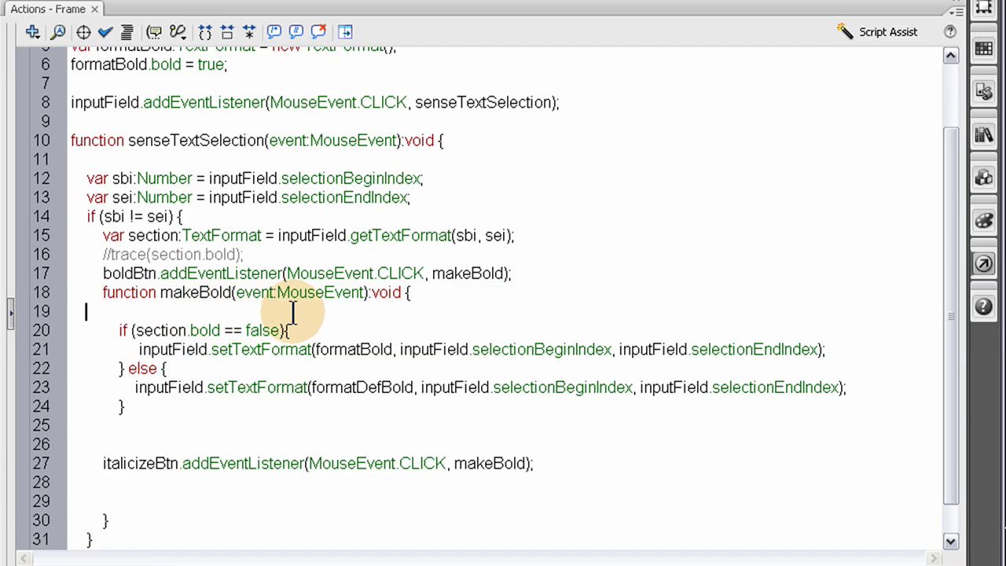
{"action": "key", "text": "BackSpace"}
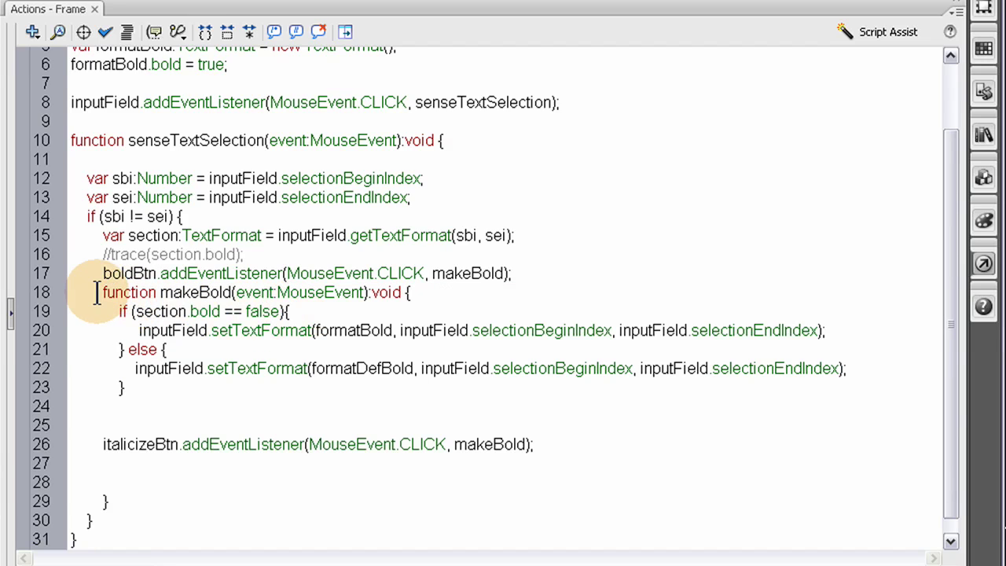
{"action": "left_click_drag", "start_coordinate": [148, 386], "coordinate": [19, 311]}
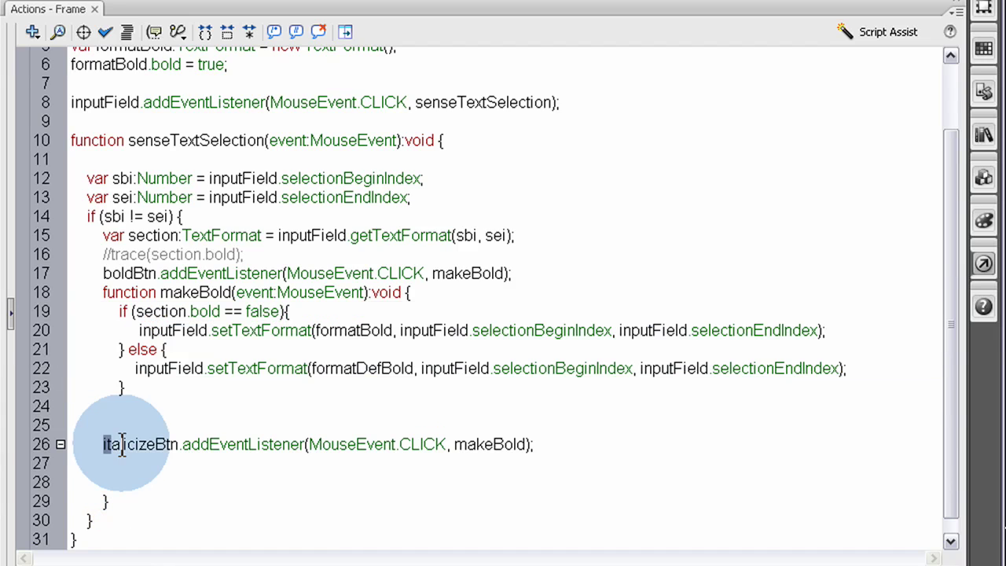
- Move the italicizeBtn listener line to just after the makeBold function
{"action": "left_click_drag", "start_coordinate": [105, 444], "coordinate": [579, 444]}
{"action": "key", "text": "ctrl+x"}
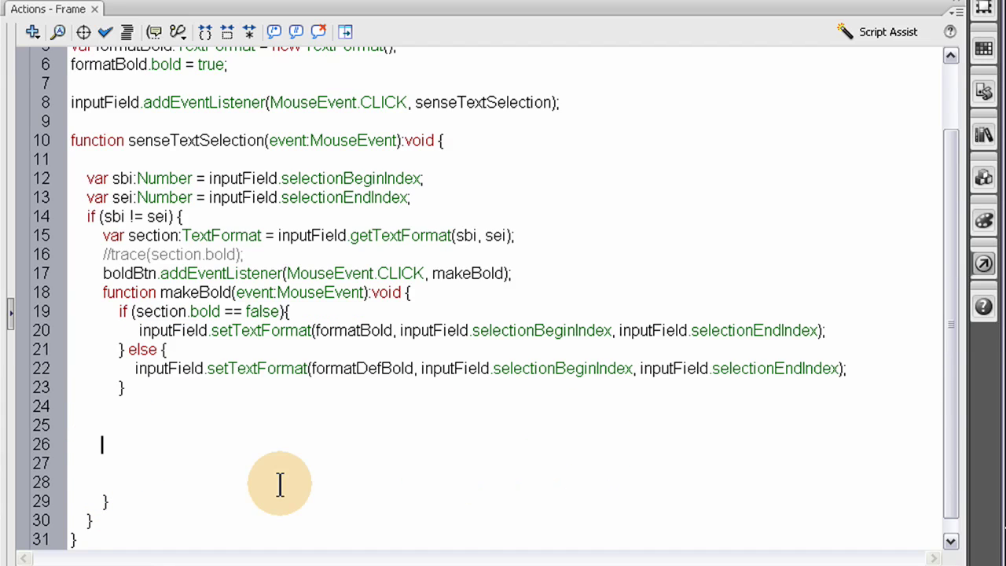
{"action": "left_click", "coordinate": [236, 485]}
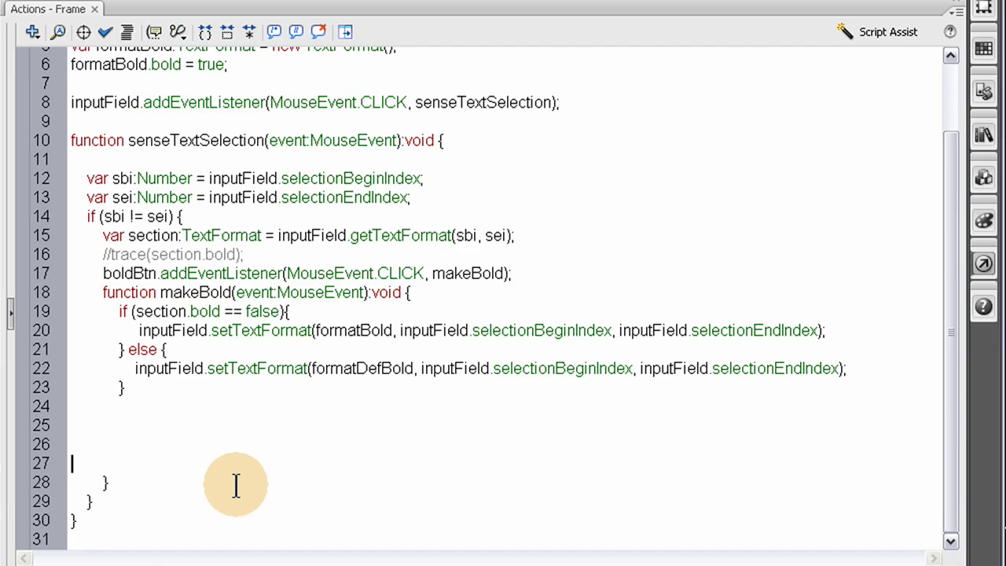
{"action": "key", "text": "BackSpace"}
{"action": "key", "text": "BackSpace"}
{"action": "key", "text": "BackSpace"}
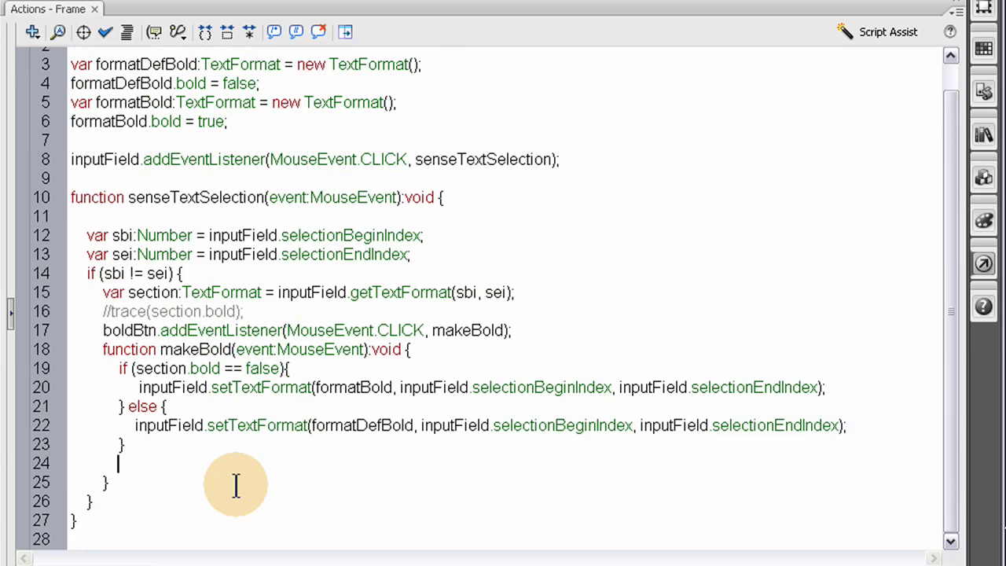
{"action": "key", "text": "BackSpace"}
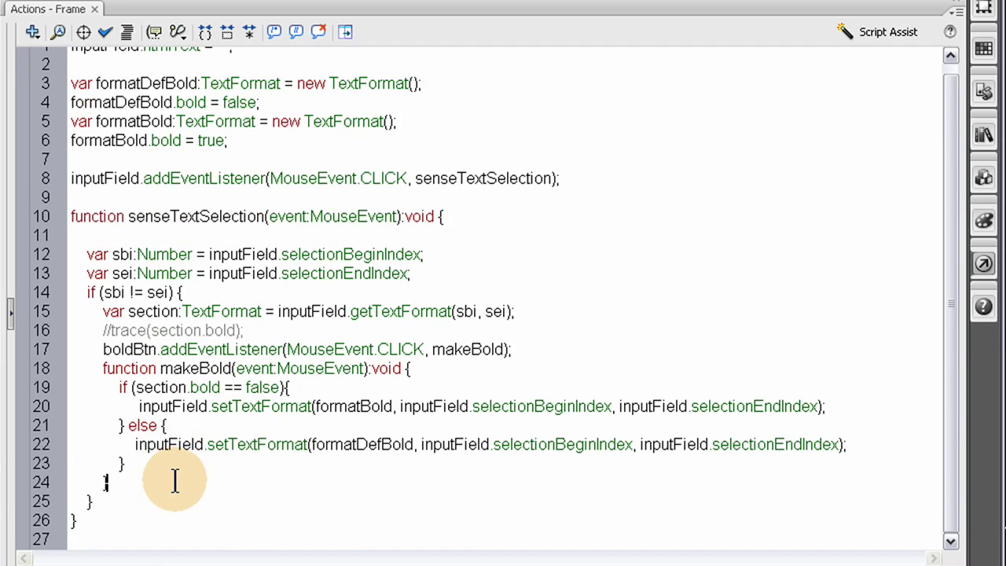
{"action": "key", "text": "ctrl+v"}
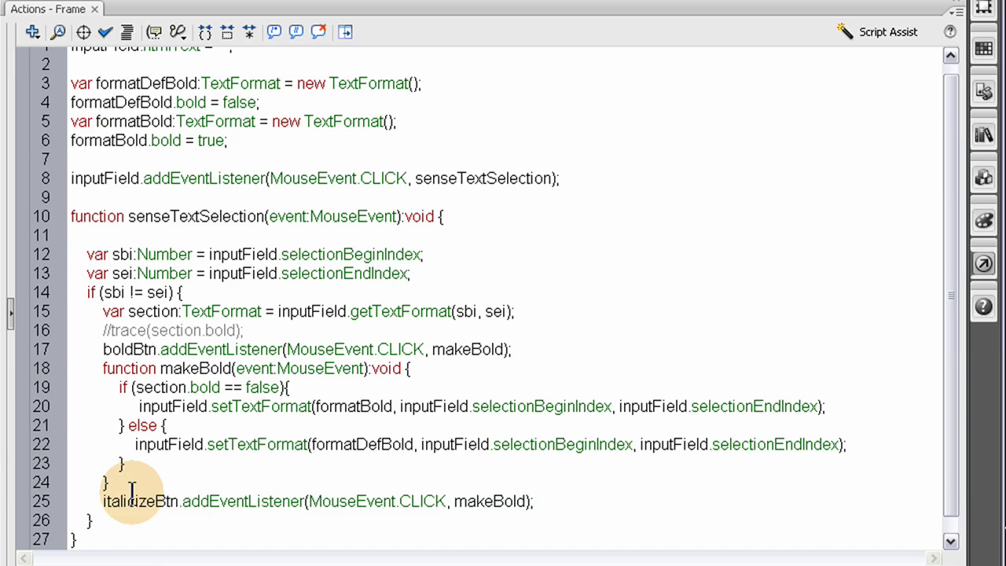
- Select the whole makeBold function and place the cursor at the listener line's end
{"action": "scroll", "coordinate": [141, 492], "scroll_direction": "down", "scroll_amount": 1}
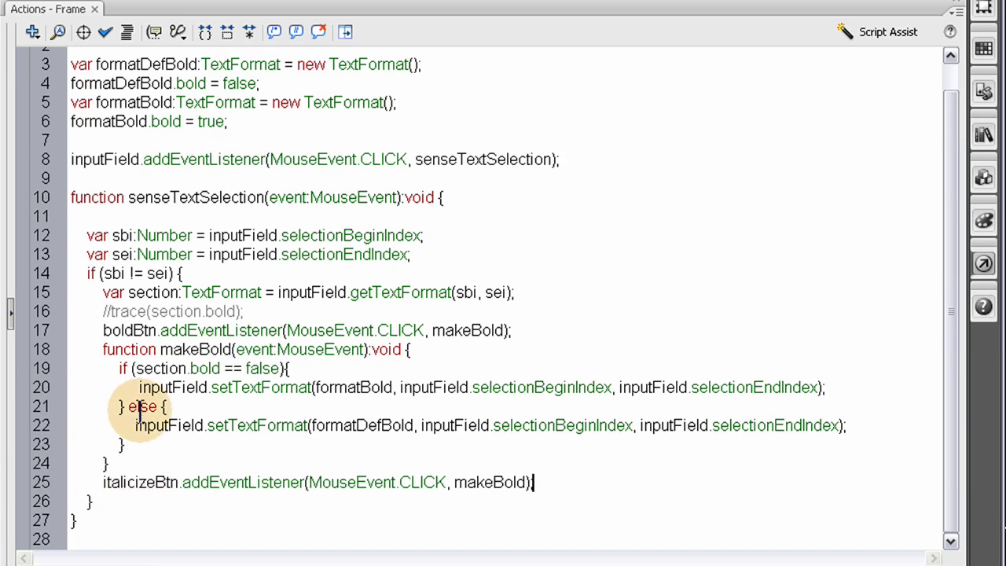
{"action": "left_click_drag", "start_coordinate": [105, 349], "coordinate": [197, 466]}
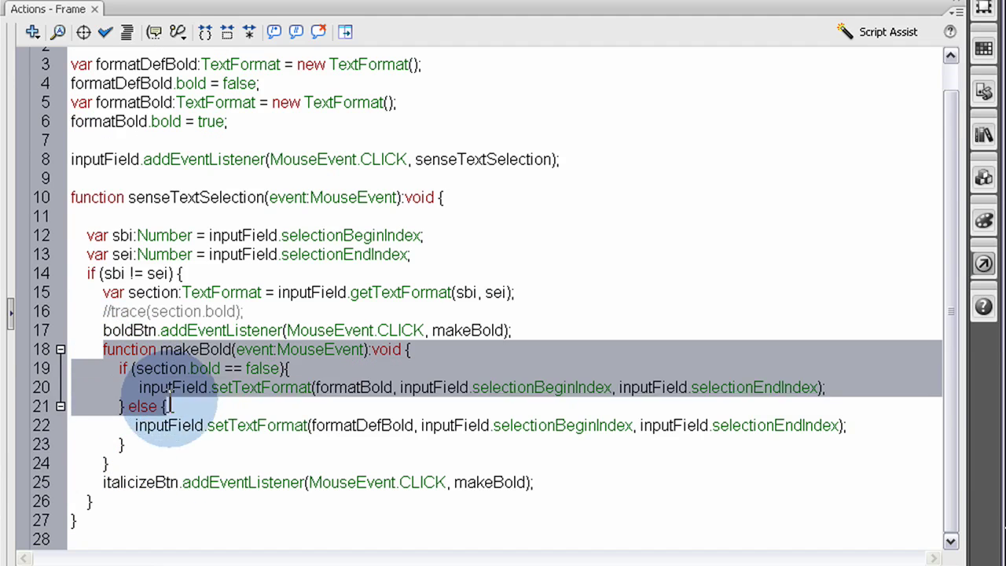
{"action": "left_click", "coordinate": [188, 462]}
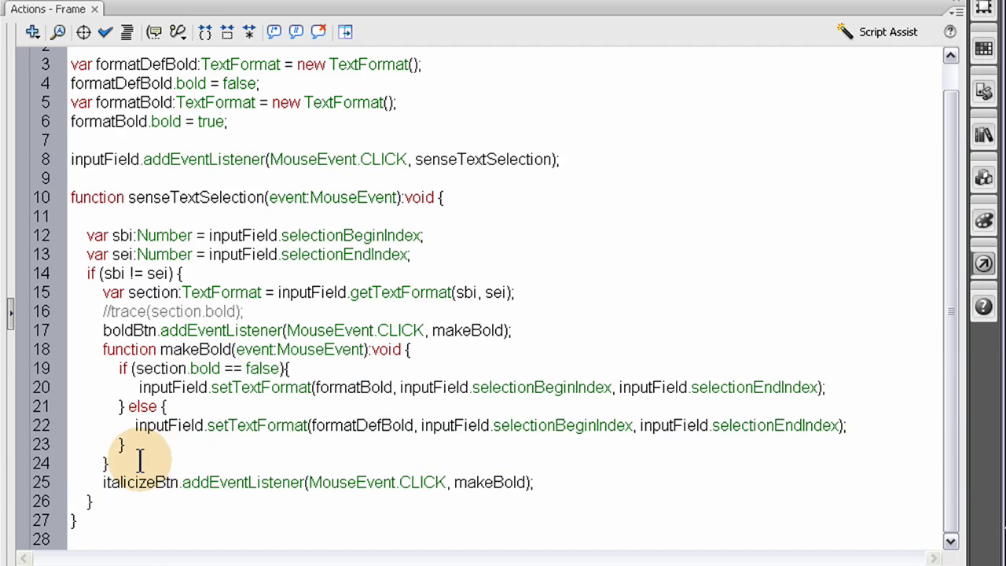
{"action": "left_click_drag", "start_coordinate": [108, 463], "coordinate": [71, 349]}
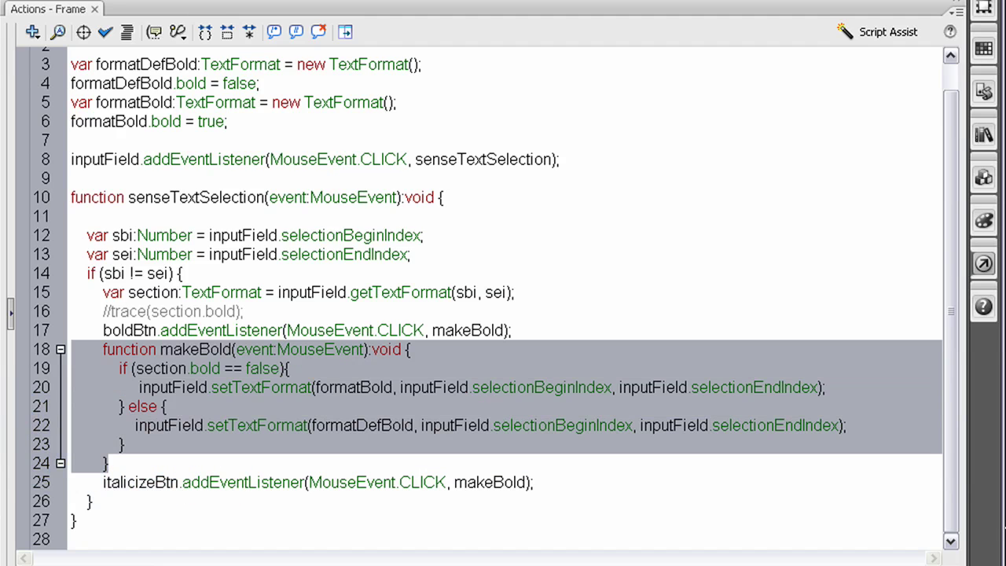
{"action": "left_click", "coordinate": [583, 480]}
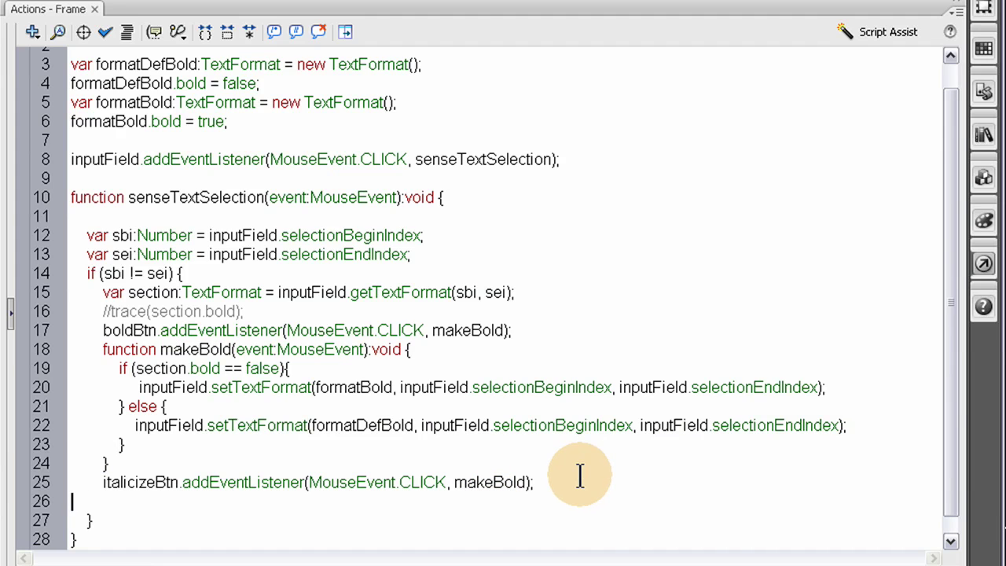
- Paste a copy of makeBold below the italicizeBtn listener
{"action": "key", "text": "ctrl+v"}
{"action": "scroll", "coordinate": [259, 472], "scroll_direction": "down", "scroll_amount": 1}
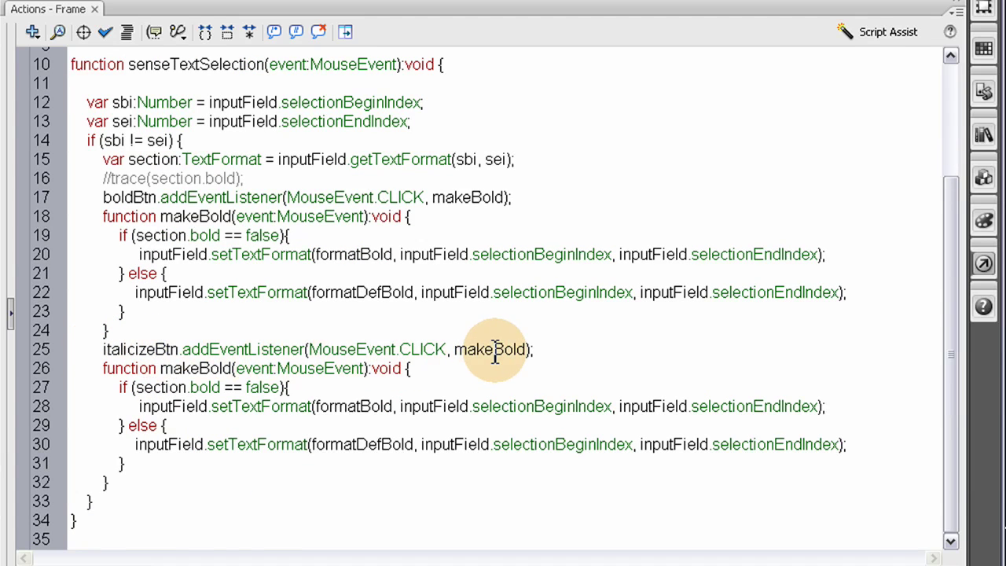
{"action": "scroll", "coordinate": [257, 373], "scroll_direction": "up", "scroll_amount": 3}
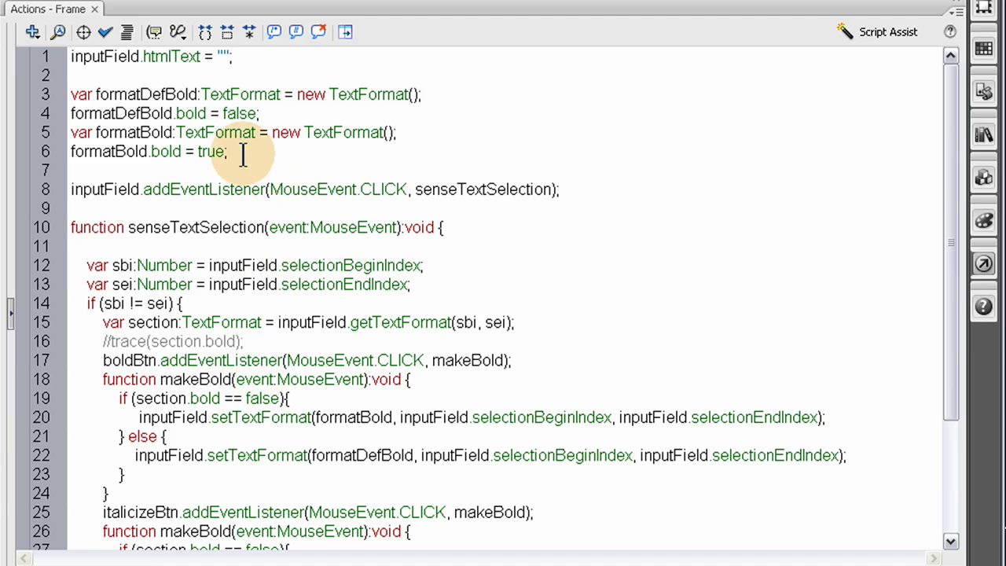
{"action": "left_click", "coordinate": [282, 115]}
{"action": "scroll", "coordinate": [287, 315], "scroll_direction": "down", "scroll_amount": 3}
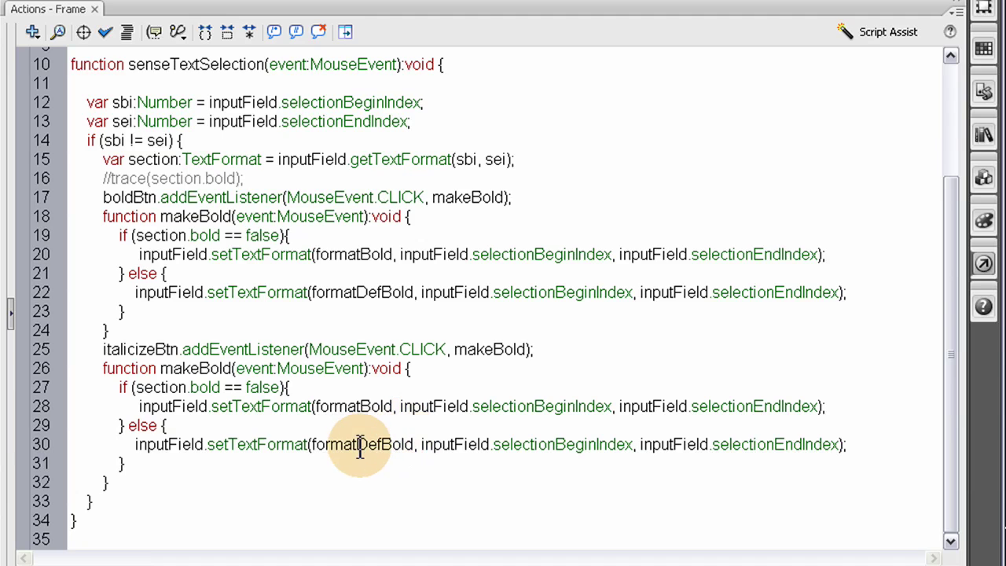
- Rename formatDefBold to formatDefItalicize in the pasted copy
{"action": "left_click_drag", "start_coordinate": [356, 446], "coordinate": [413, 449]}
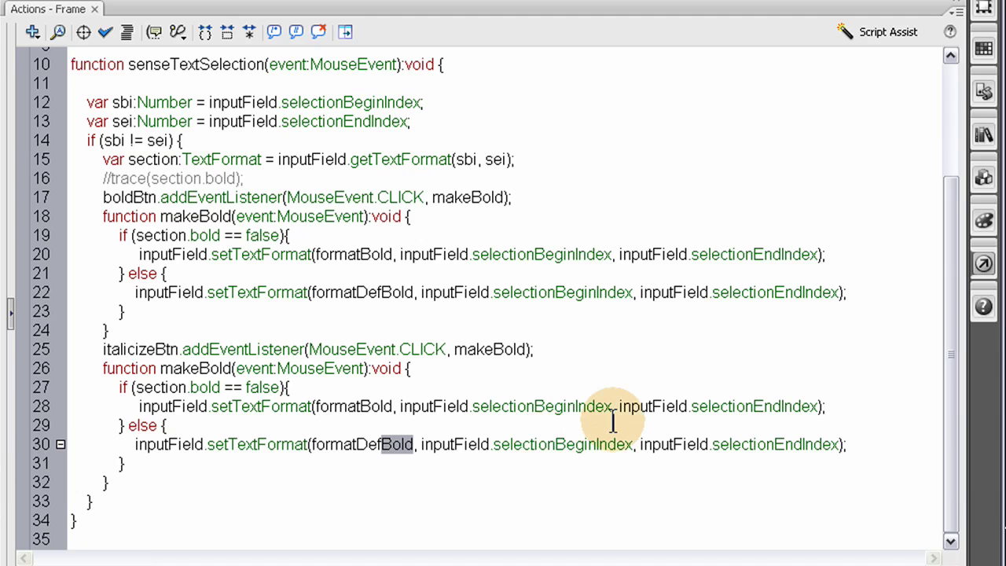
{"action": "key", "text": "BackSpace"}
{"action": "type", "text": "Italicize"}
{"action": "double_click", "coordinate": [397, 445]}
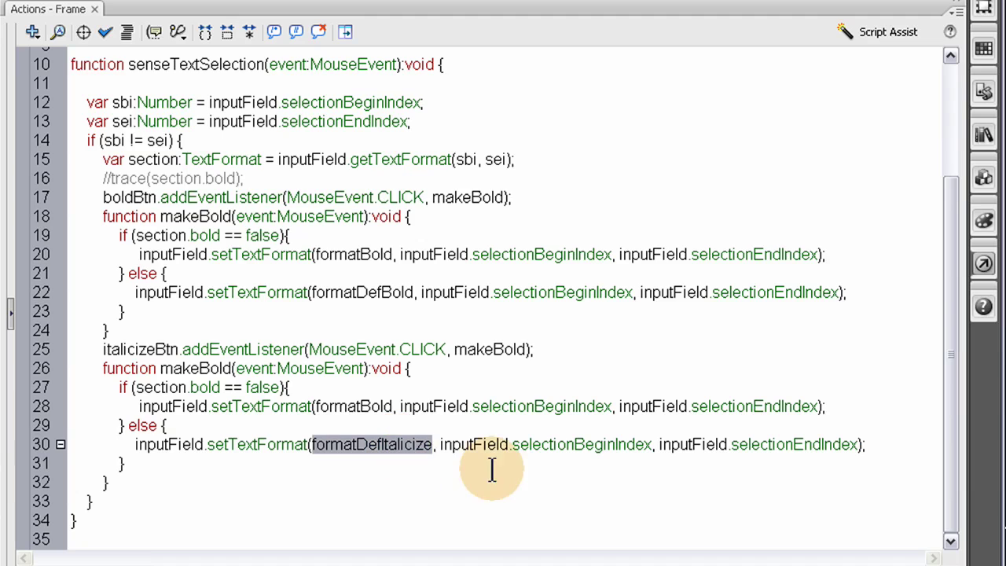
{"action": "left_click", "coordinate": [418, 462]}
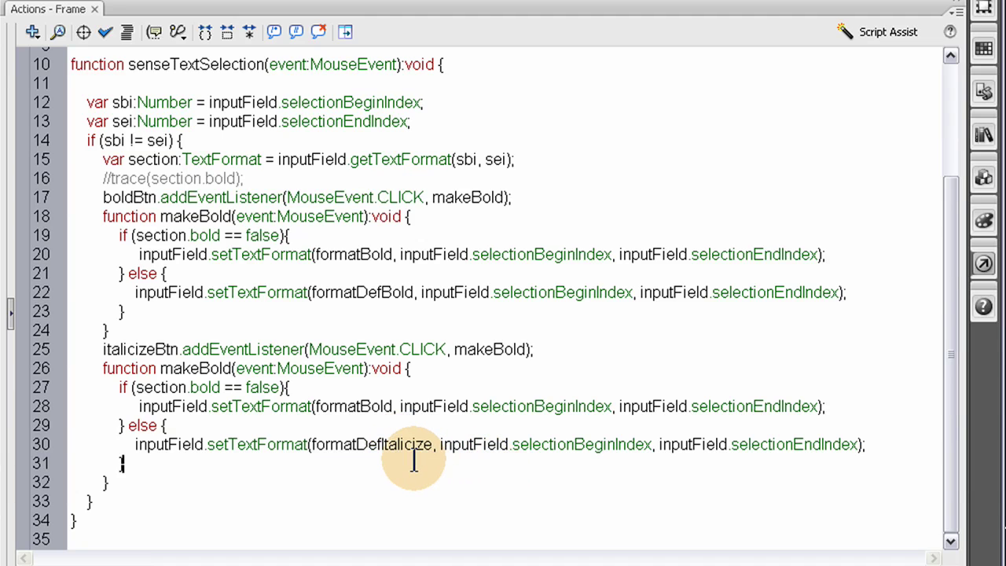
{"action": "double_click", "coordinate": [371, 444]}
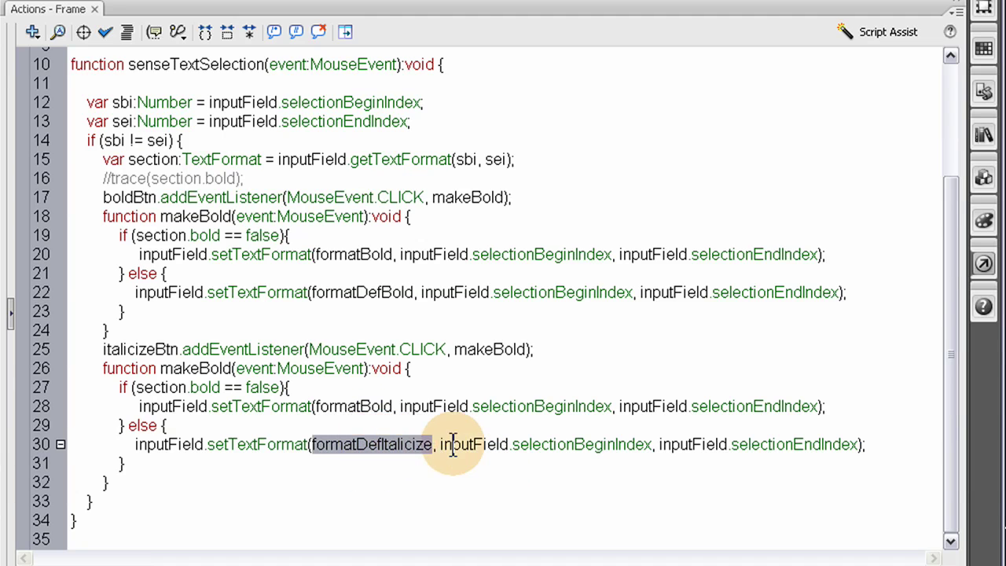
{"action": "left_click", "coordinate": [378, 406]}
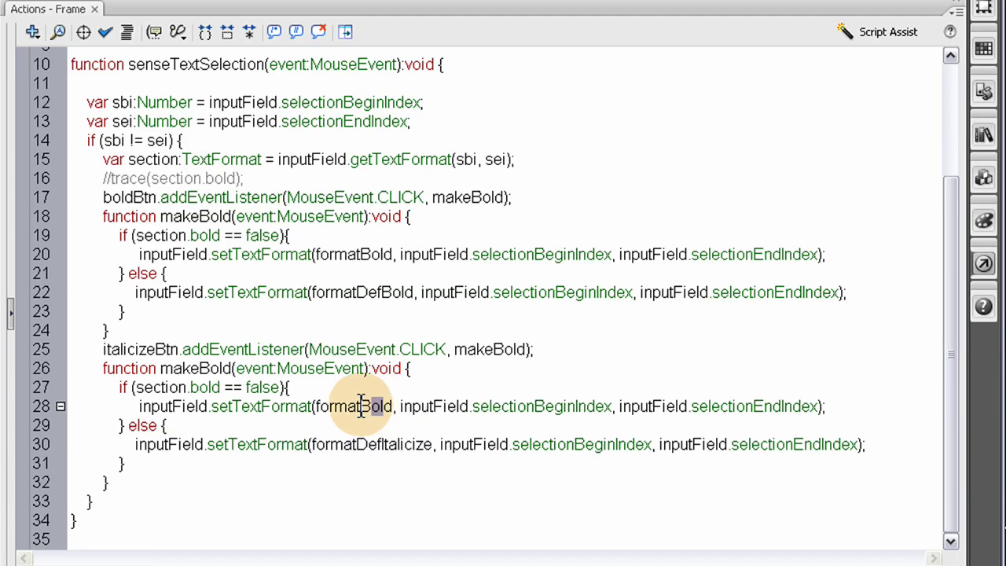
- Rename formatBold to formatItalics and formatDefItalicize to formatDefItalics
{"action": "left_click_drag", "start_coordinate": [360, 407], "coordinate": [392, 406]}
{"action": "type", "text": "Italicize"}
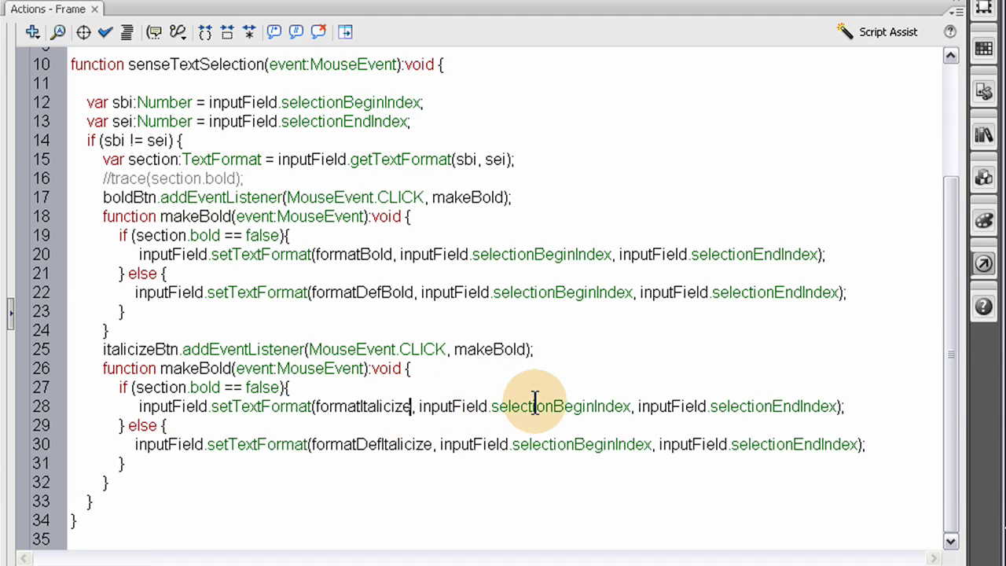
{"action": "key", "text": "BackSpace"}
{"action": "key", "text": "BackSpace"}
{"action": "key", "text": "BackSpace"}
{"action": "type", "text": "s"}
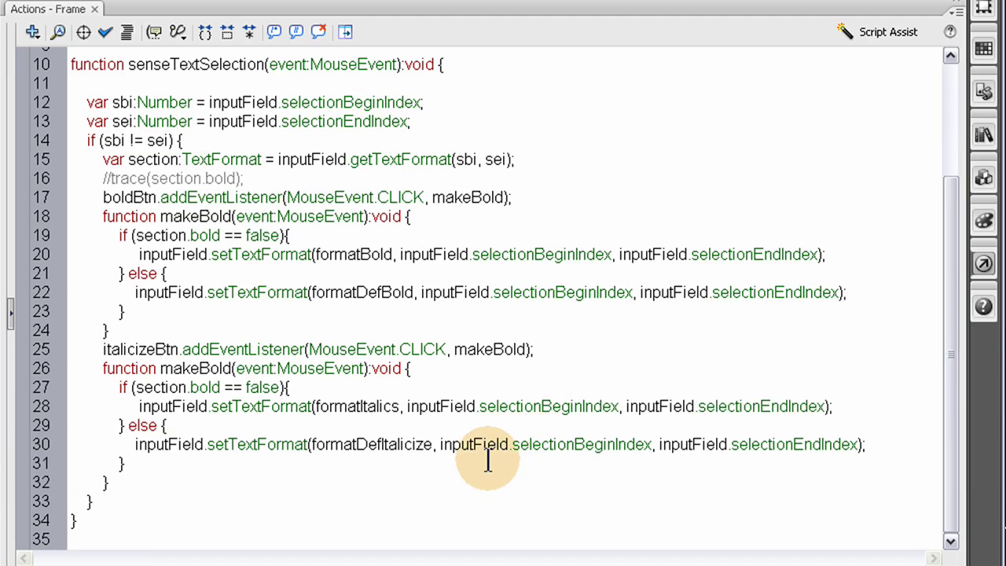
{"action": "left_click", "coordinate": [430, 444]}
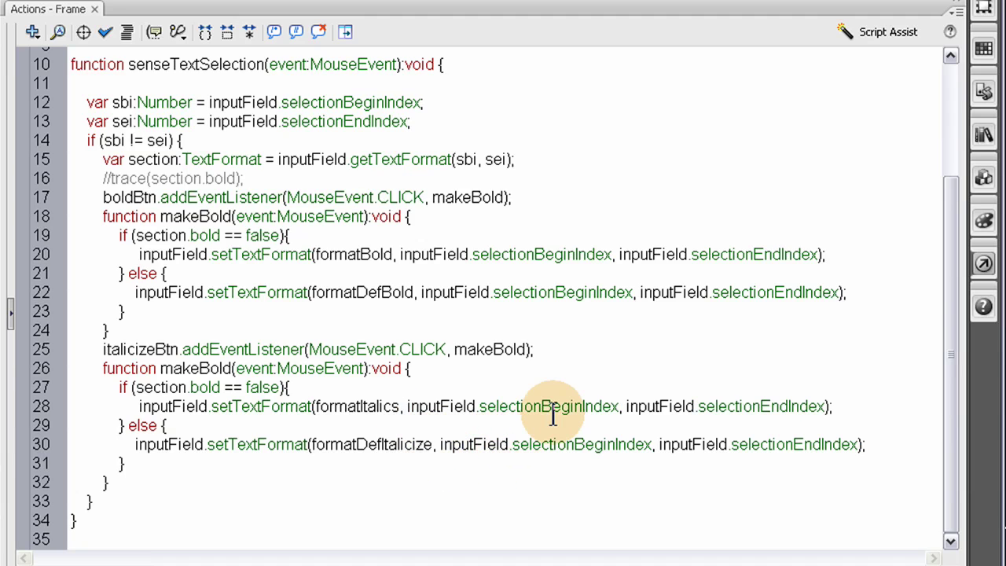
{"action": "key", "text": "BackSpace"}
{"action": "key", "text": "BackSpace"}
{"action": "key", "text": "BackSpace"}
{"action": "type", "text": "s"}
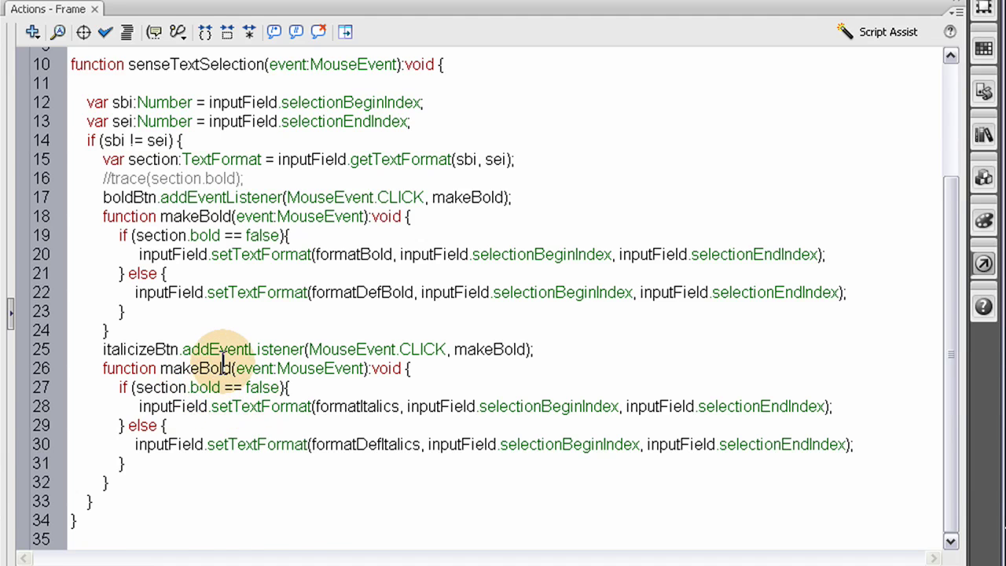
- Change the copied function's condition from section.bold to section.italic
{"action": "scroll", "coordinate": [201, 206], "scroll_direction": "up", "scroll_amount": 3}
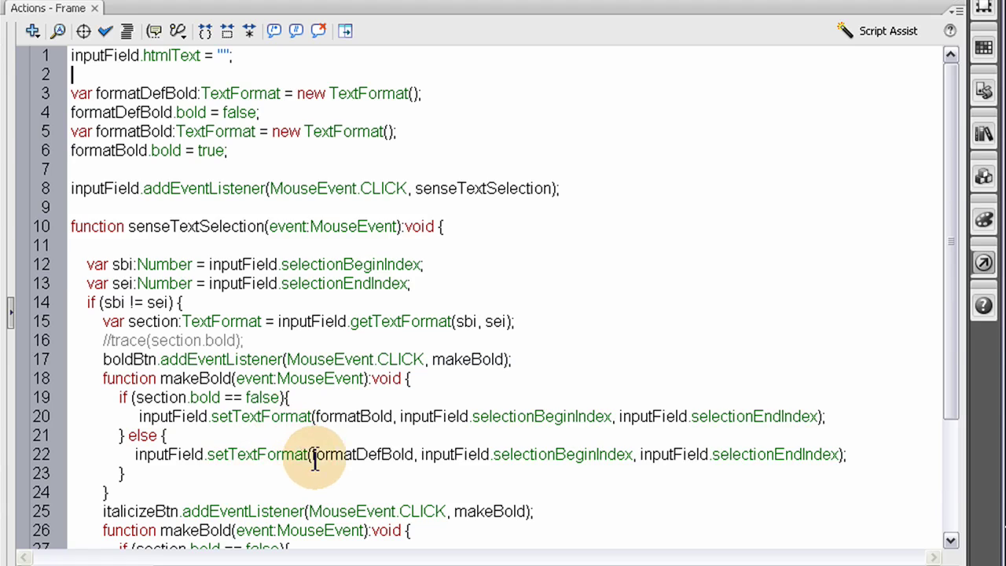
{"action": "double_click", "coordinate": [206, 397]}
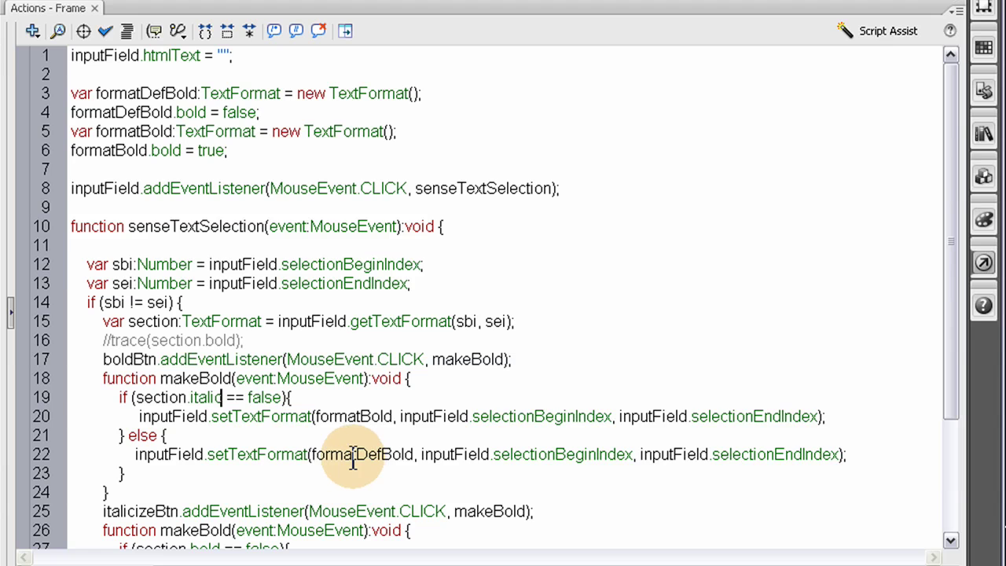
{"action": "scroll", "coordinate": [352, 459], "scroll_direction": "down", "scroll_amount": 3}
{"action": "double_click", "coordinate": [205, 386]}
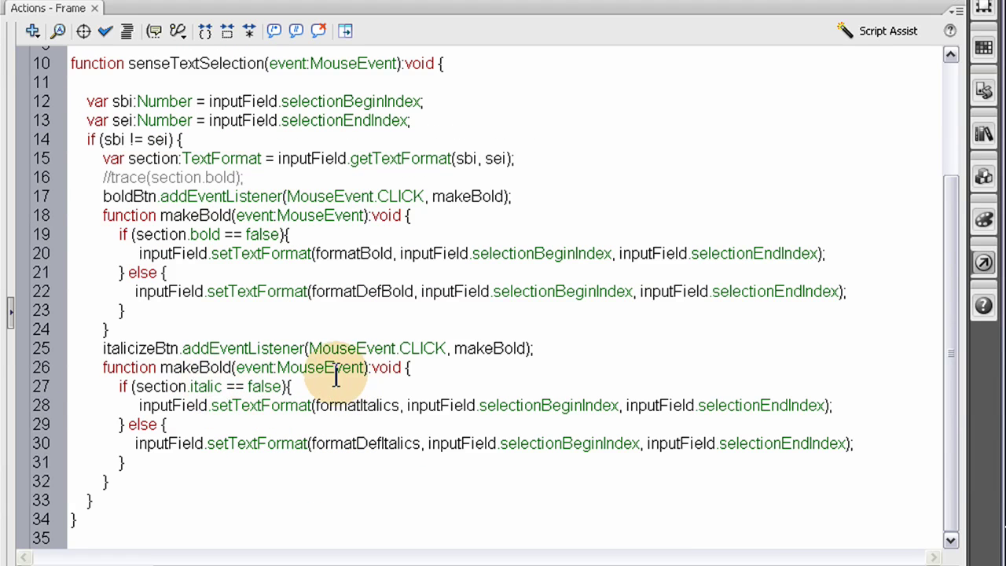
- Rename formatItalics and formatDefItalics to formatItalic and formatDefItalic
{"action": "left_click", "coordinate": [394, 406]}
{"action": "key", "text": "BackSpace"}
{"action": "key", "text": "BackSpace"}
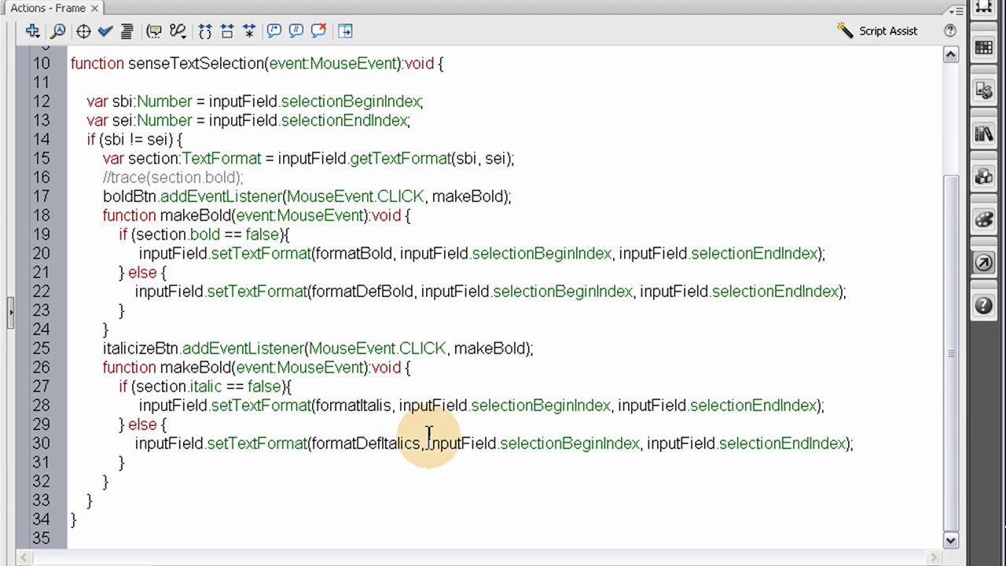
{"action": "type", "text": "ic"}
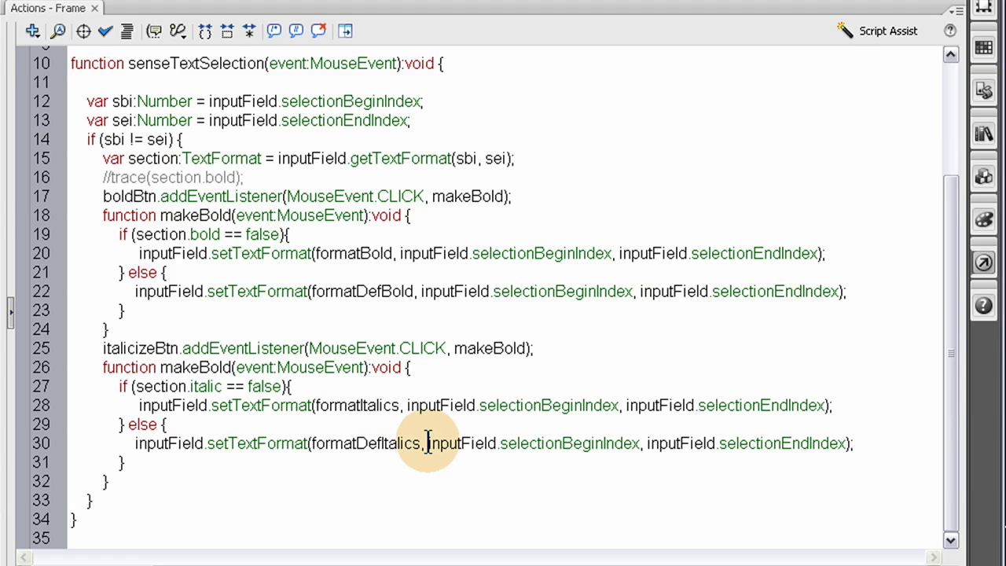
{"action": "key", "text": "Delete"}
{"action": "left_click", "coordinate": [418, 442]}
{"action": "key", "text": "BackSpace"}
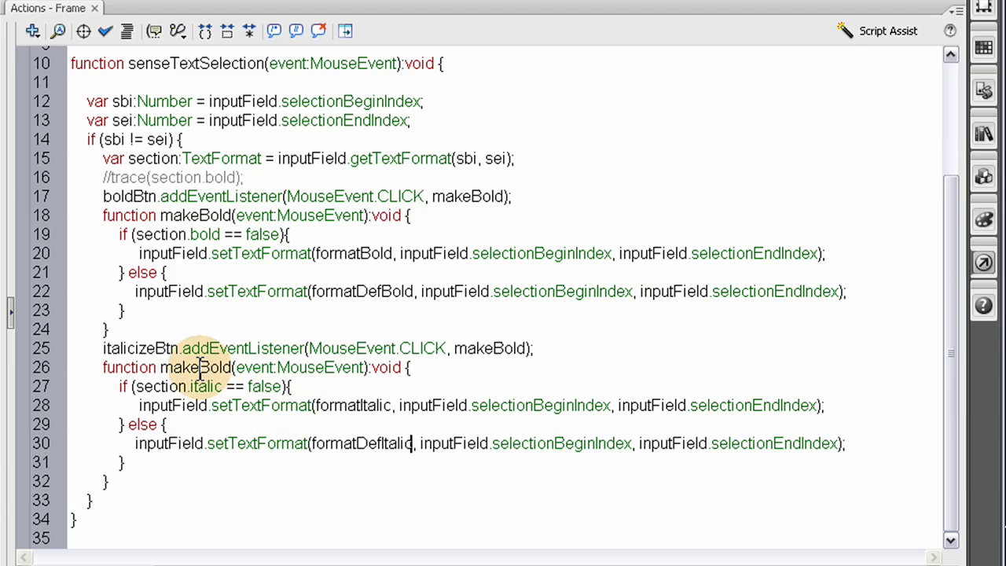
- Rename the copied makeBold function on line 26 to makeItalic
{"action": "left_click_drag", "start_coordinate": [200, 367], "coordinate": [236, 368]}
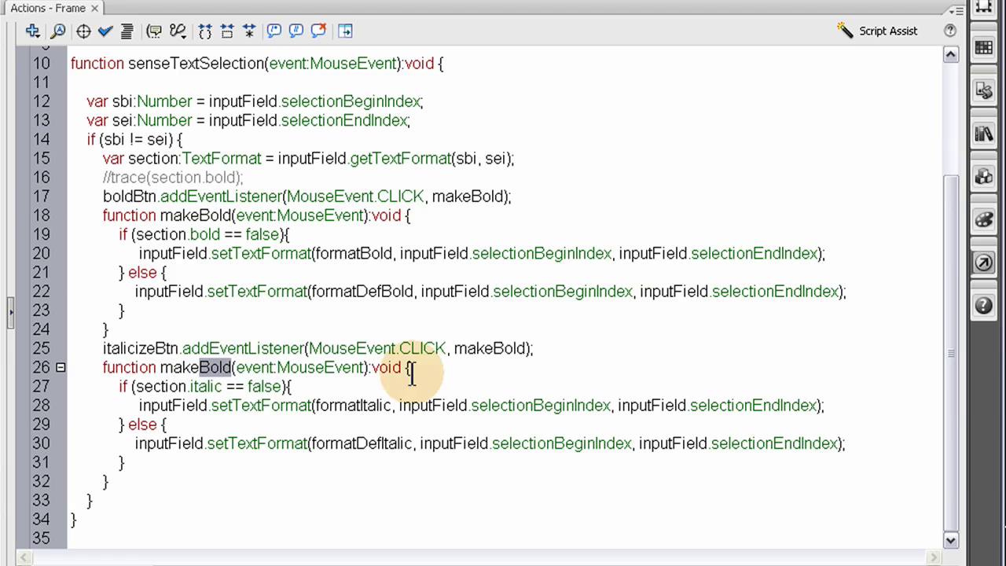
{"action": "key", "text": "BackSpace"}
{"action": "type", "text": "ItLIC"}
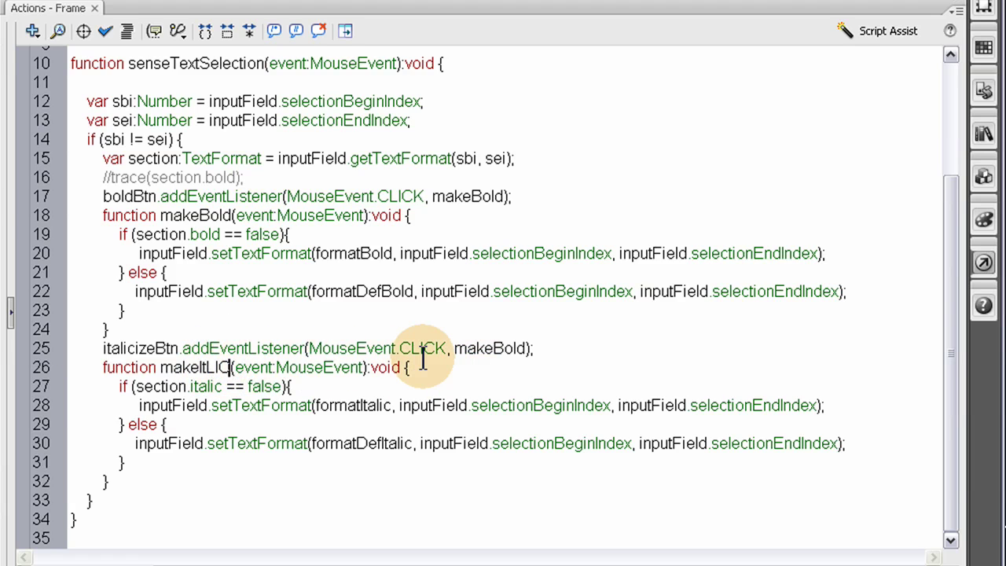
{"action": "key", "text": "ctrl+z"}
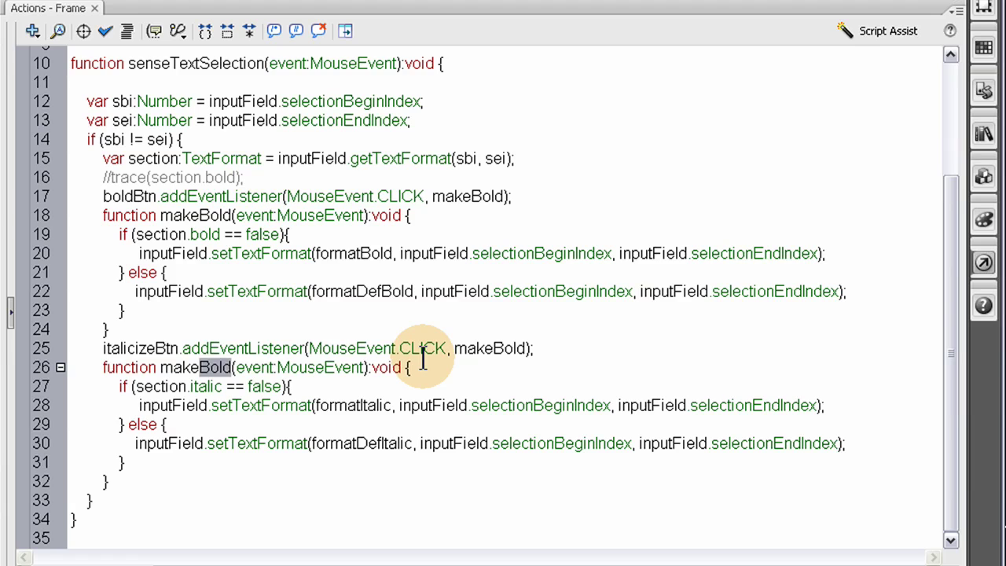
{"action": "key", "text": "ctrl+z"}
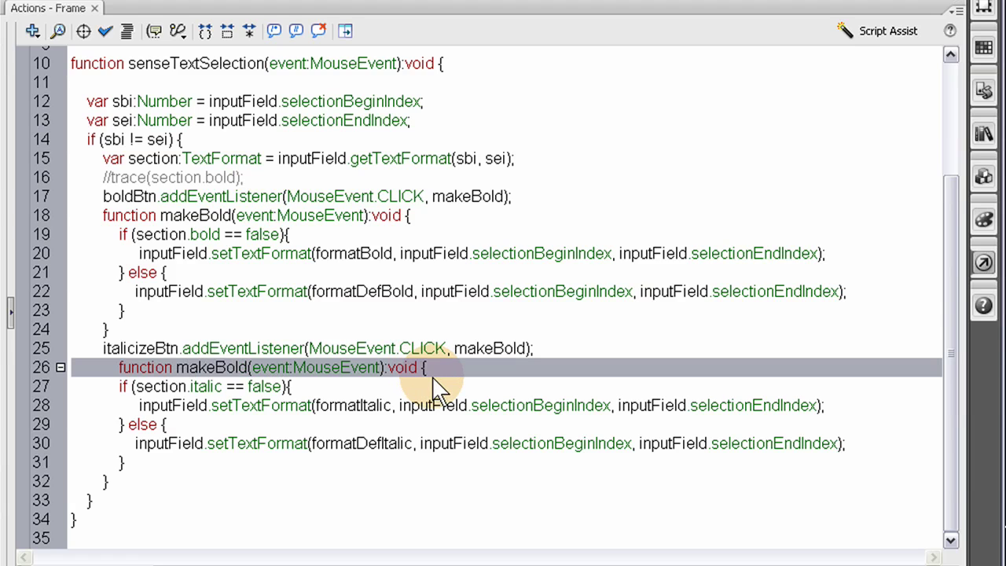
{"action": "left_click", "coordinate": [268, 367]}
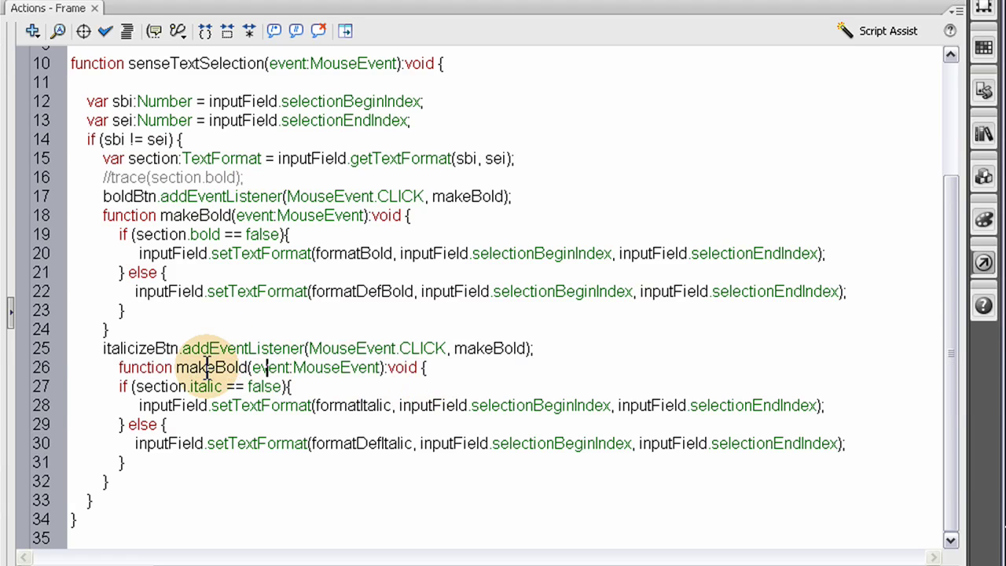
{"action": "left_click_drag", "start_coordinate": [215, 367], "coordinate": [237, 370]}
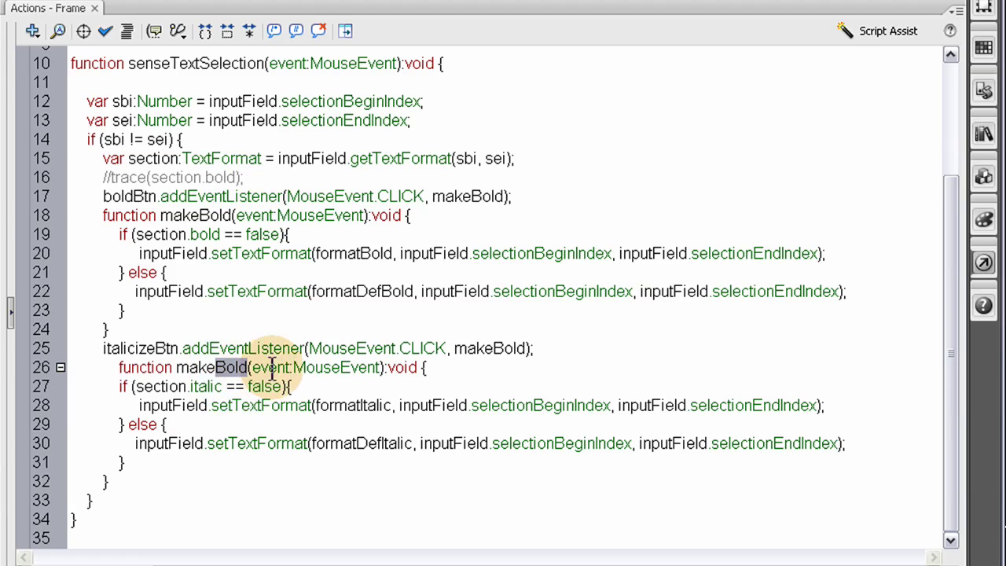
{"action": "key", "text": "BackSpace"}
{"action": "type", "text": "lic"}
{"action": "key", "text": "BackSpace"}
{"action": "key", "text": "BackSpace"}
{"action": "key", "text": "BackSpace"}
{"action": "type", "text": "ic"}
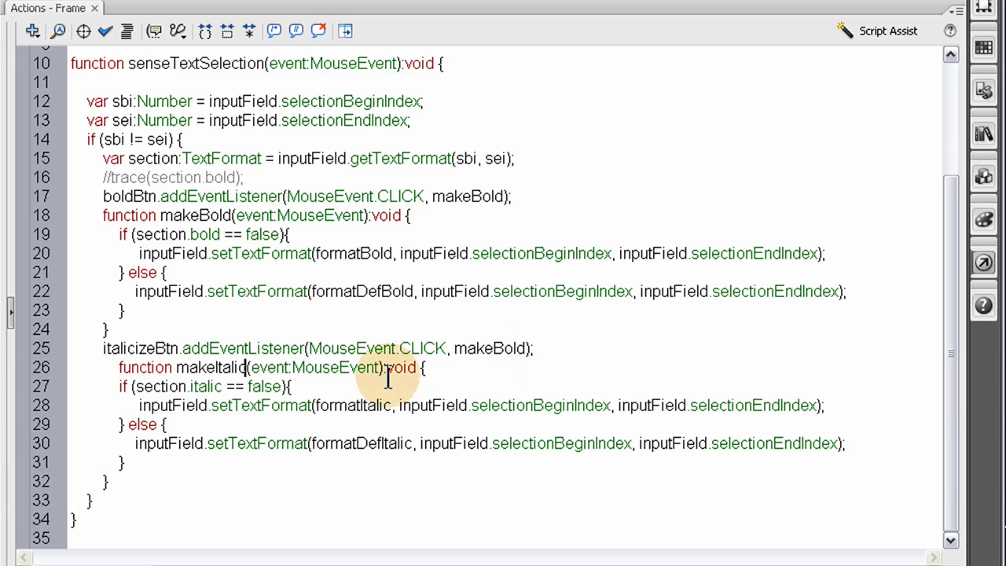
- Add the opening brace after line 27 and point the italicizeBtn listener to makeItalic
{"action": "left_click_drag", "start_coordinate": [388, 378], "coordinate": [395, 380]}
{"action": "left_click", "coordinate": [367, 385]}
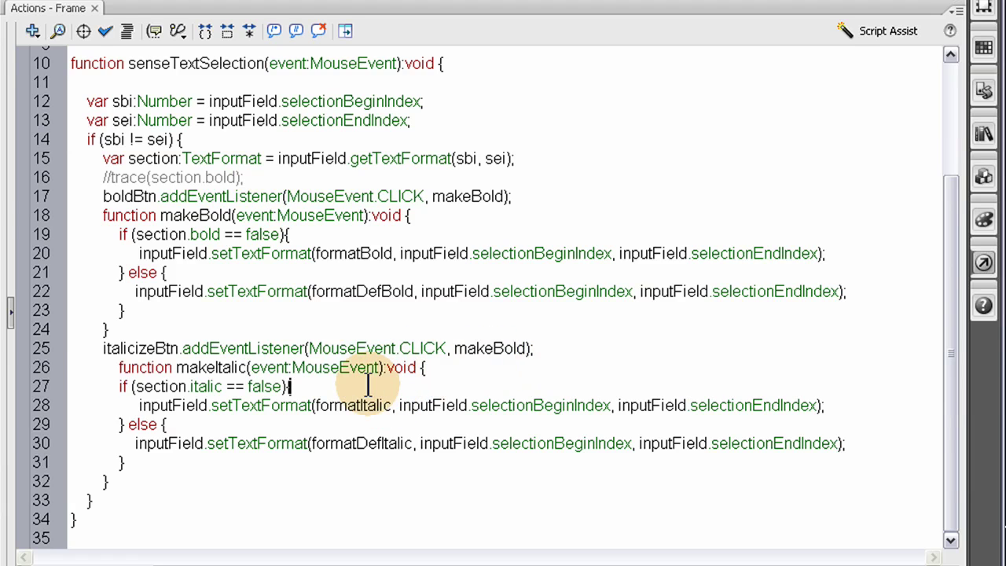
{"action": "type", "text": "{"}
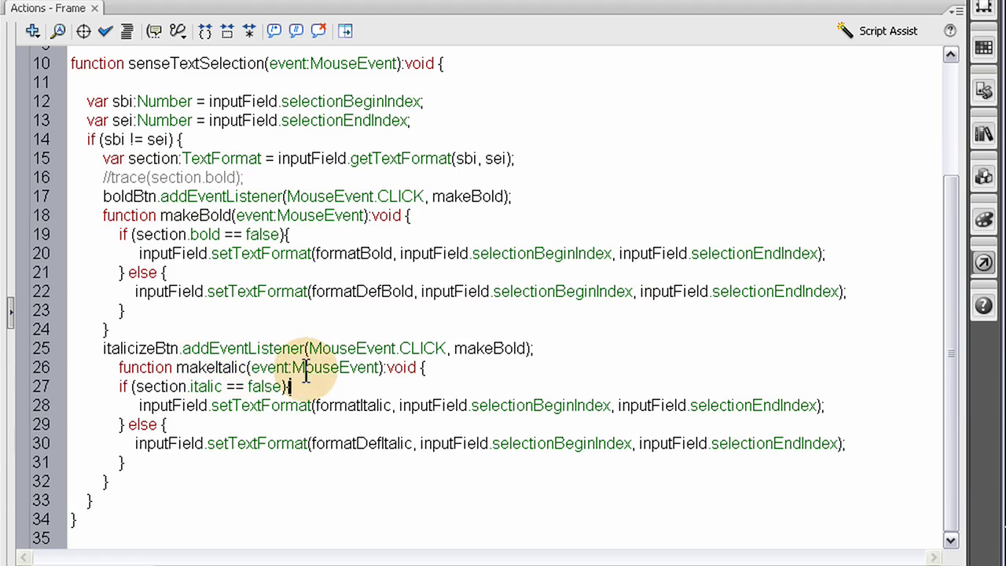
{"action": "double_click", "coordinate": [212, 367]}
{"action": "key", "text": "ctrl+c"}
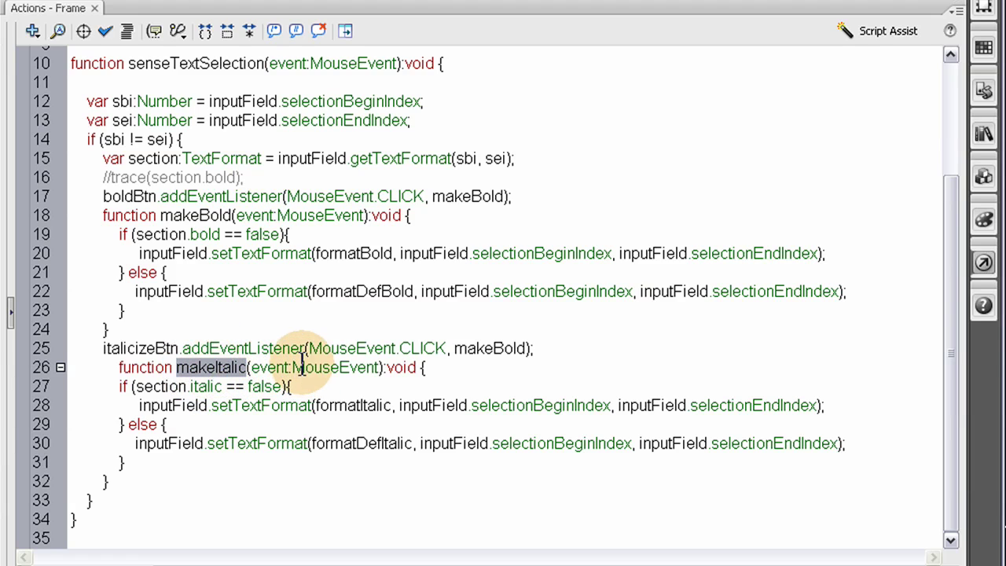
{"action": "double_click", "coordinate": [491, 348]}
{"action": "key", "text": "ctrl+v"}
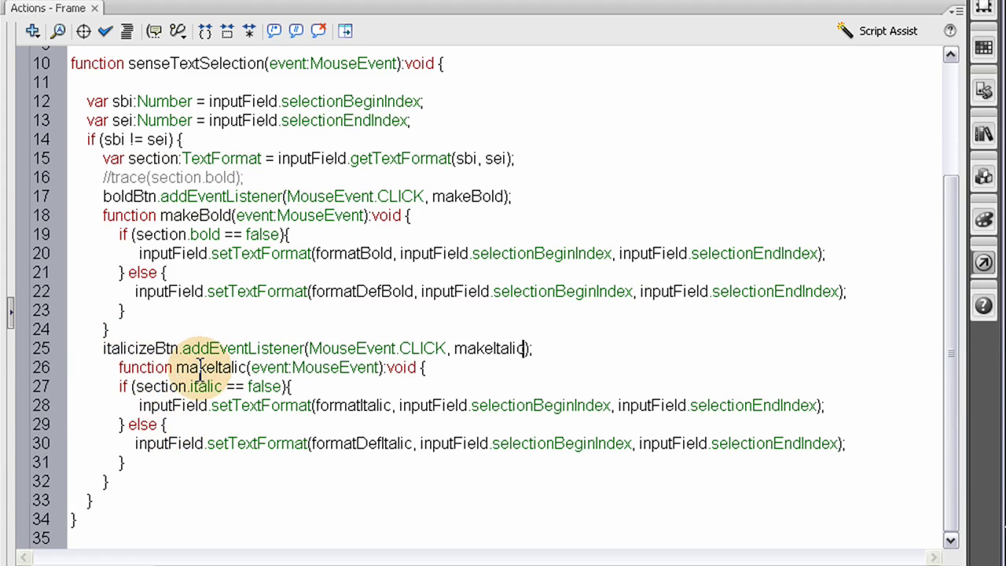
- Duplicate the four text format declarations below line 6
{"action": "scroll", "coordinate": [226, 391], "scroll_direction": "up", "scroll_amount": 2}
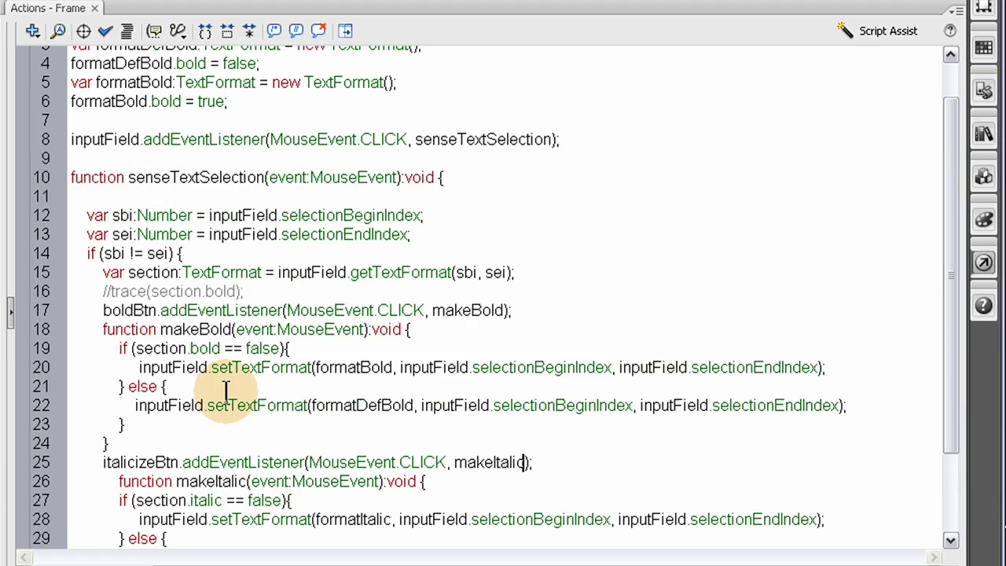
{"action": "scroll", "coordinate": [209, 336], "scroll_direction": "up", "scroll_amount": 1}
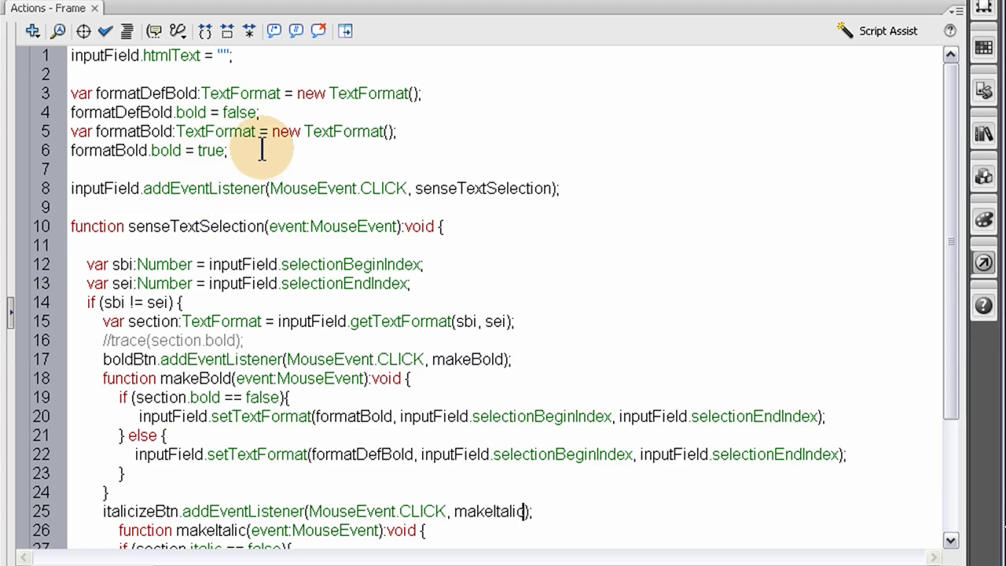
{"action": "mouse_move", "coordinate": [262, 150]}
{"action": "left_mouse_down"}
{"action": "mouse_move", "coordinate": [31, 69]}
{"action": "mouse_move", "coordinate": [12, 106]}
{"action": "left_mouse_up"}
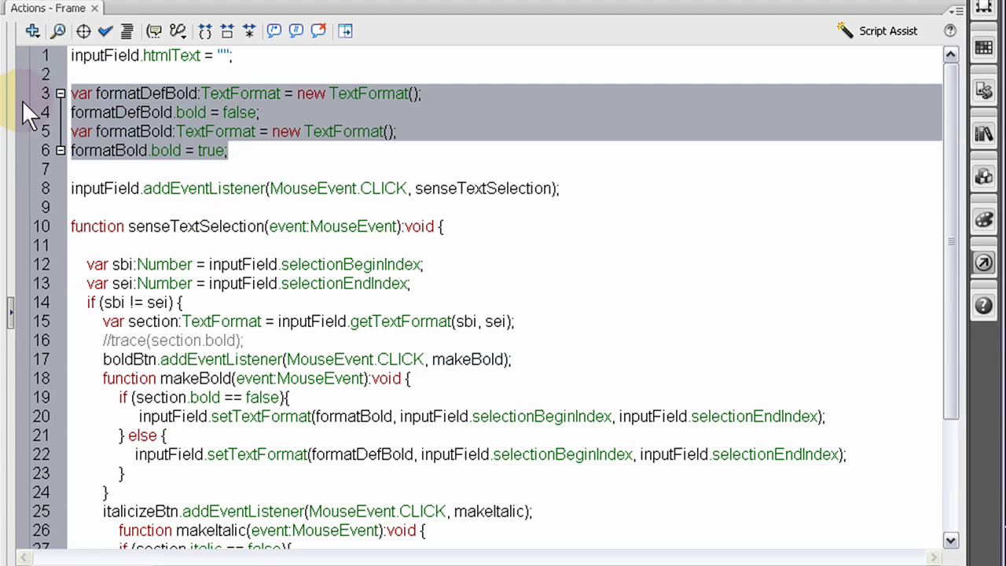
{"action": "left_click", "coordinate": [279, 154]}
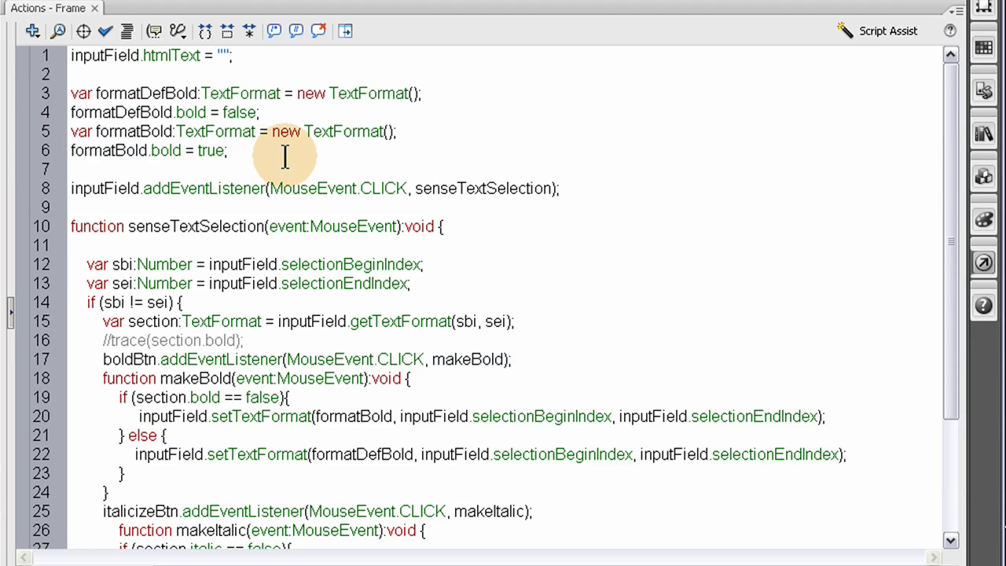
{"action": "key", "text": "Return"}
{"action": "key", "text": "Return"}
{"action": "key", "text": "ctrl+v"}
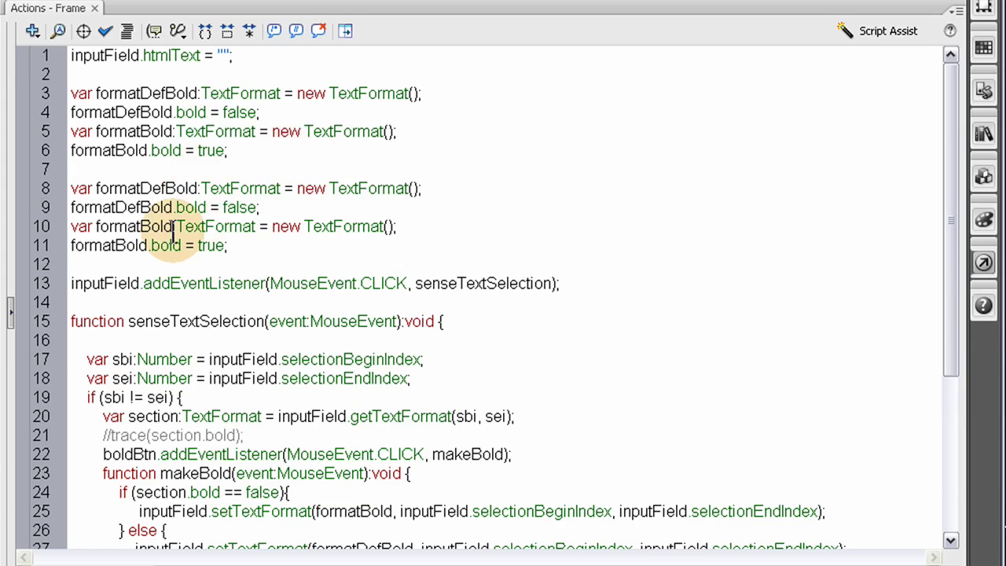
- Rename the copied formatDefBold on lines 8 and 9 to formatDefItalic
{"action": "scroll", "coordinate": [204, 275], "scroll_direction": "down", "scroll_amount": 4}
{"action": "scroll", "coordinate": [218, 289], "scroll_direction": "up", "scroll_amount": 4}
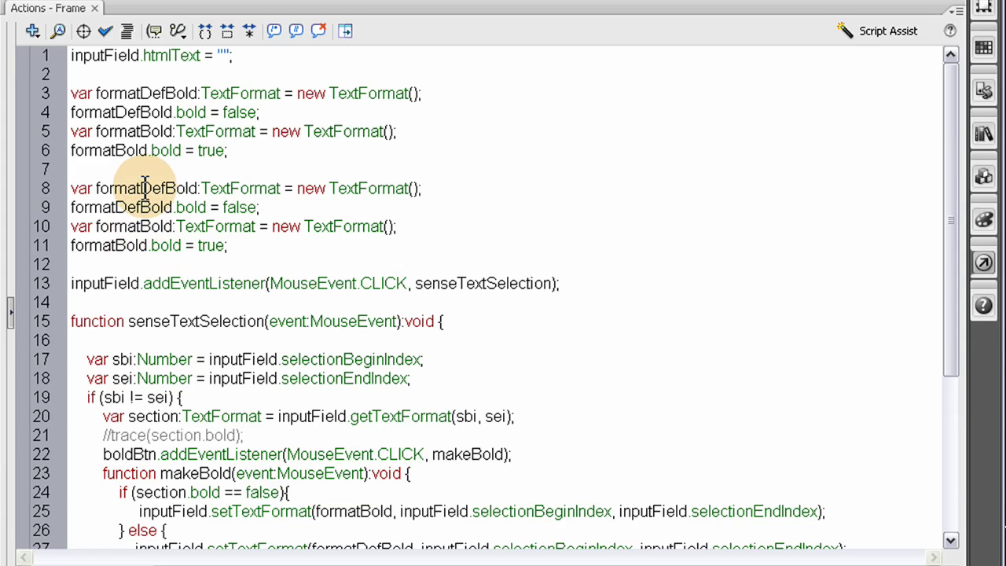
{"action": "scroll", "coordinate": [140, 186], "scroll_direction": "down", "scroll_amount": 5}
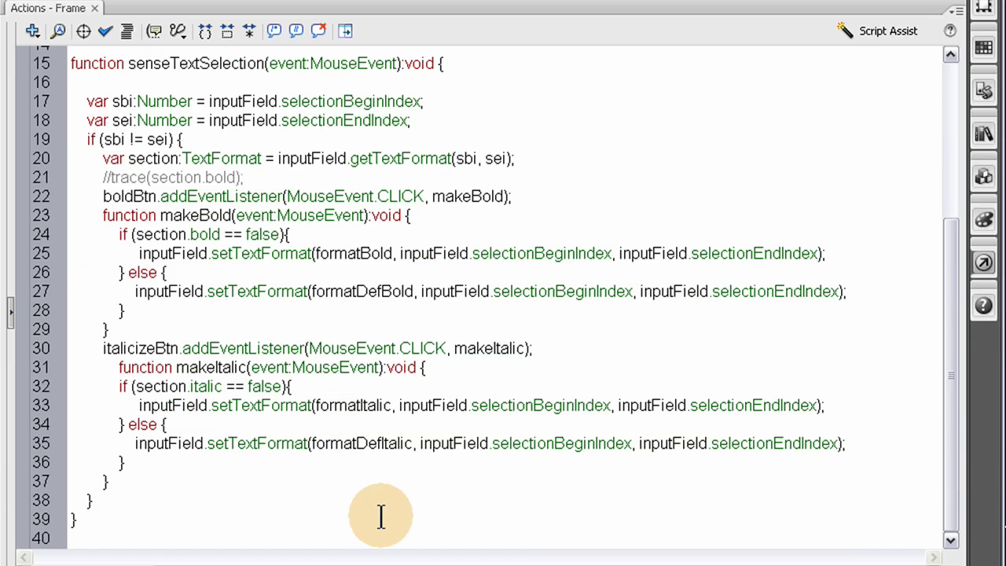
{"action": "double_click", "coordinate": [377, 443]}
{"action": "scroll", "coordinate": [408, 361], "scroll_direction": "up", "scroll_amount": 5}
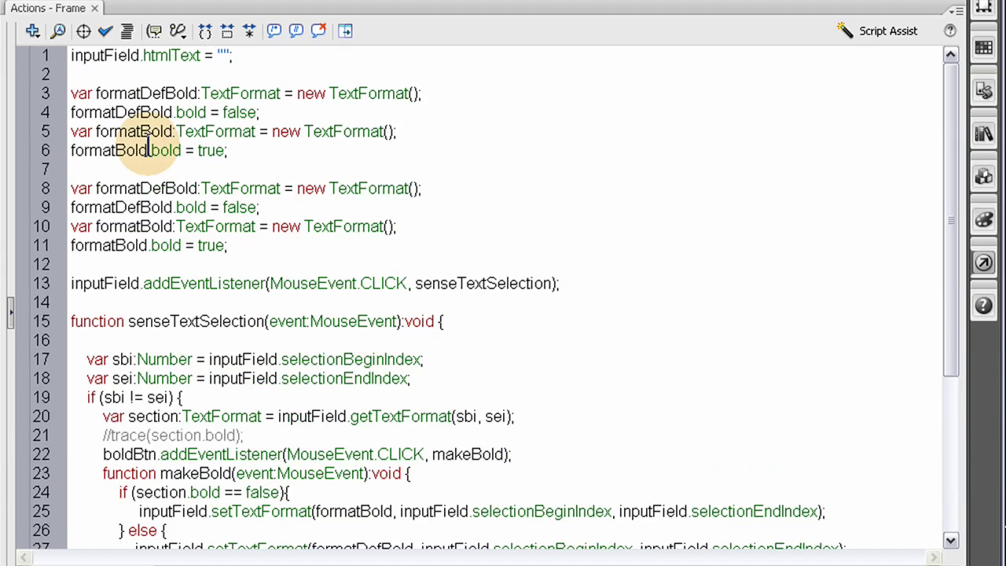
{"action": "double_click", "coordinate": [145, 187]}
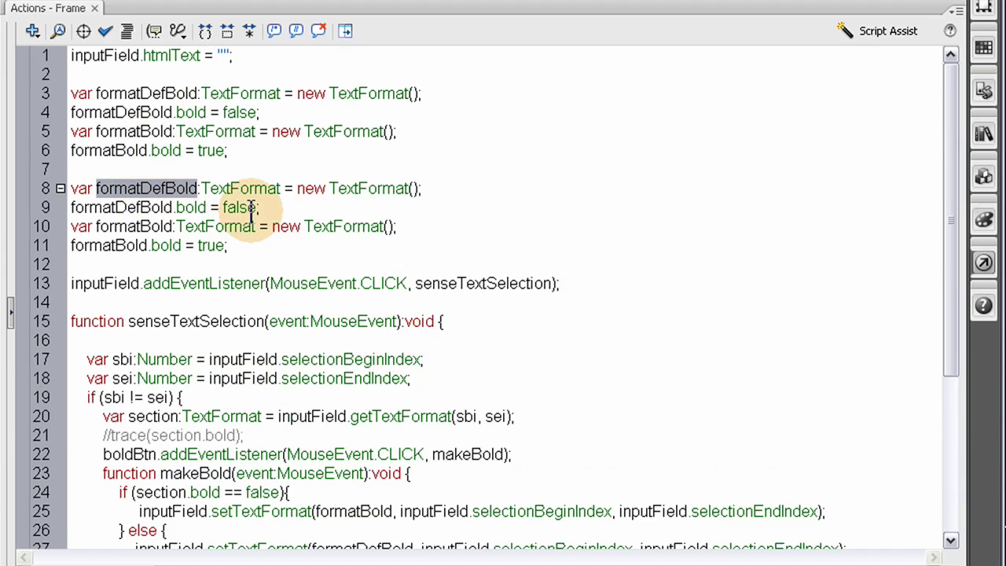
{"action": "key", "text": "ctrl+v"}
{"action": "double_click", "coordinate": [140, 207]}
{"action": "key", "text": "ctrl+v"}
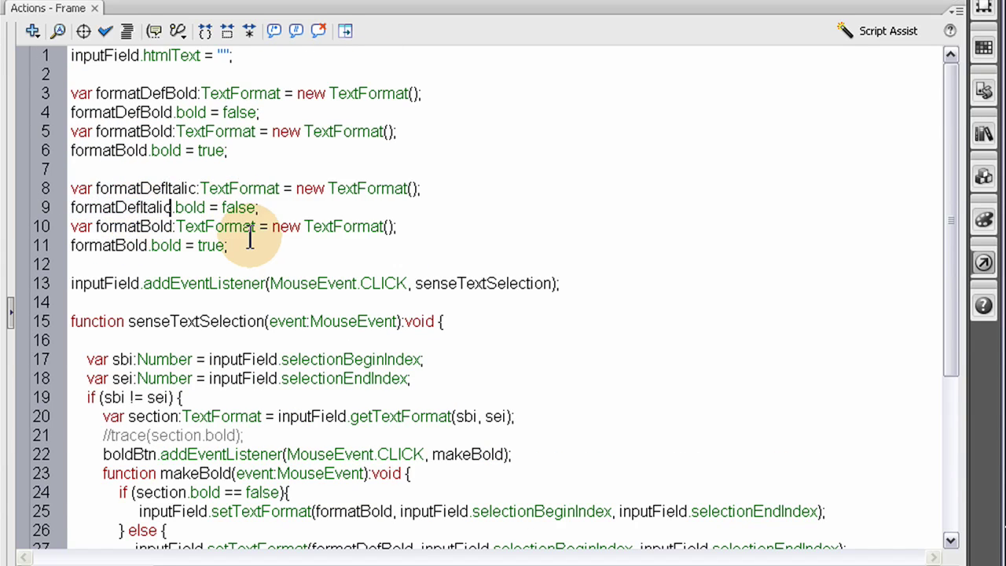
- Rename lines 10–11 to formatItalic and change the copied bold properties to italic
{"action": "scroll", "coordinate": [314, 315], "scroll_direction": "down", "scroll_amount": 5}
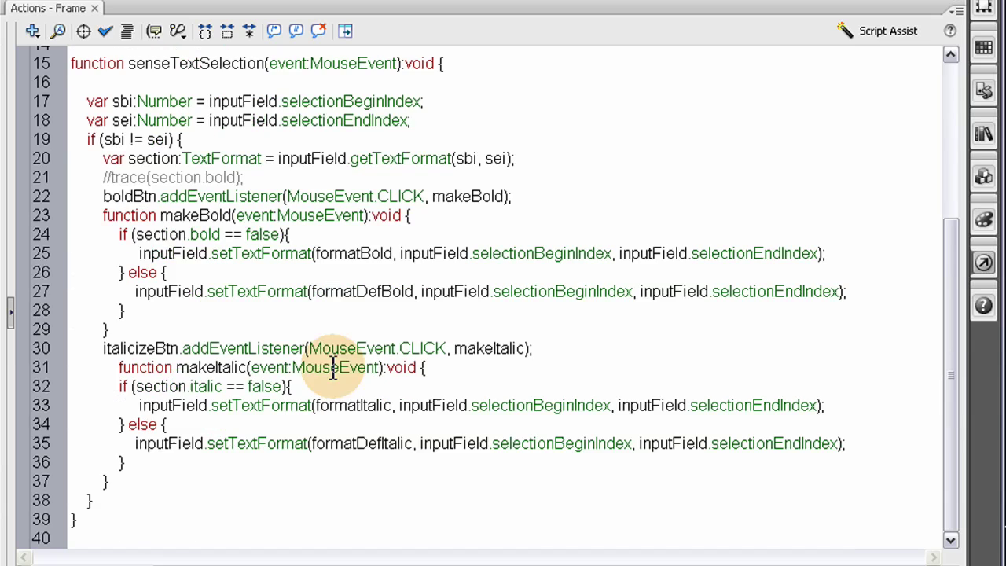
{"action": "scroll", "coordinate": [270, 332], "scroll_direction": "up", "scroll_amount": 5}
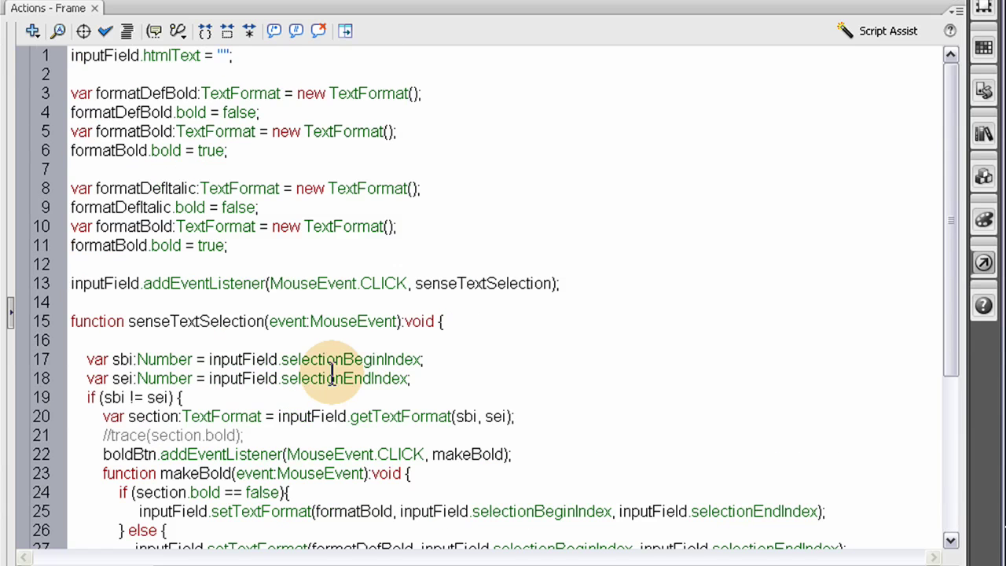
{"action": "double_click", "coordinate": [137, 226]}
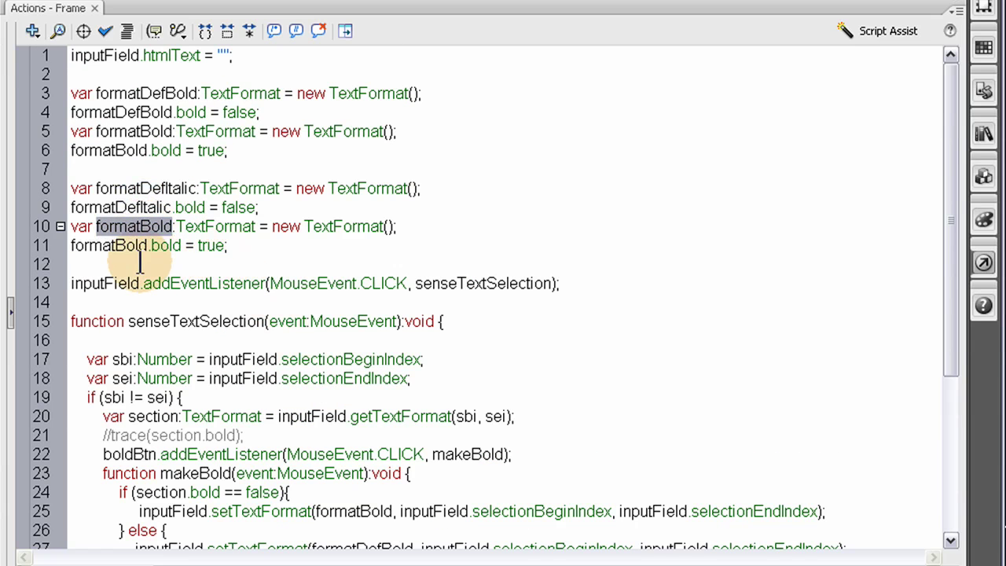
{"action": "type", "text": "formatItalic"}
{"action": "double_click", "coordinate": [130, 246]}
{"action": "type", "text": "formatItalic"}
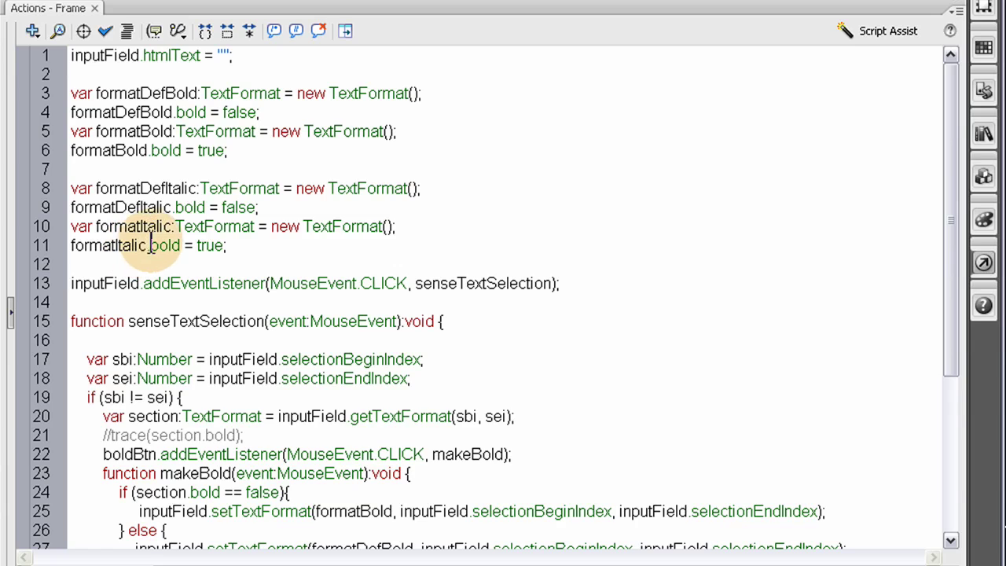
{"action": "double_click", "coordinate": [165, 246]}
{"action": "type", "text": "italic"}
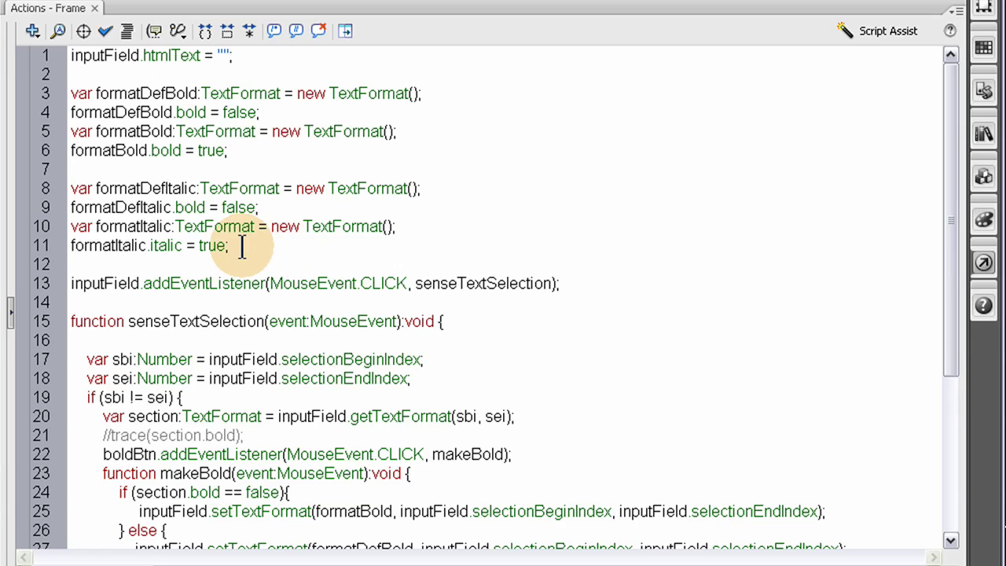
{"action": "scroll", "coordinate": [243, 246], "scroll_direction": "down", "scroll_amount": 2}
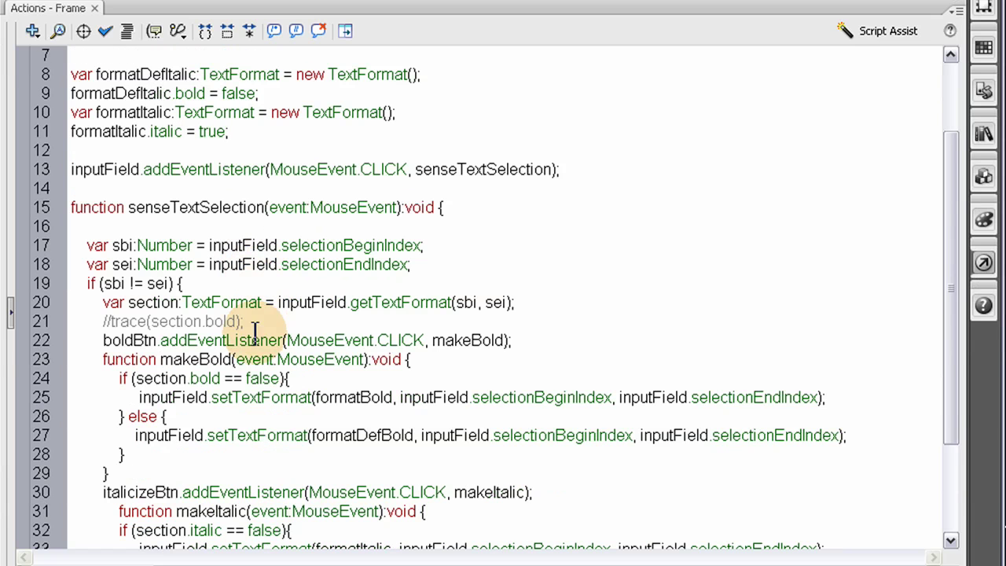
{"action": "scroll", "coordinate": [235, 359], "scroll_direction": "down", "scroll_amount": 1}
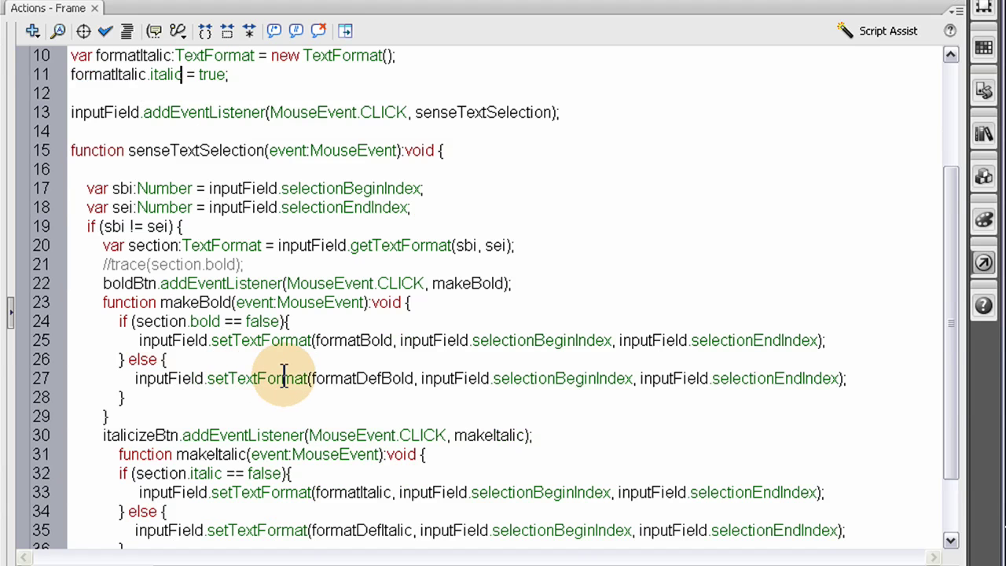
{"action": "scroll", "coordinate": [265, 441], "scroll_direction": "down", "scroll_amount": 1}
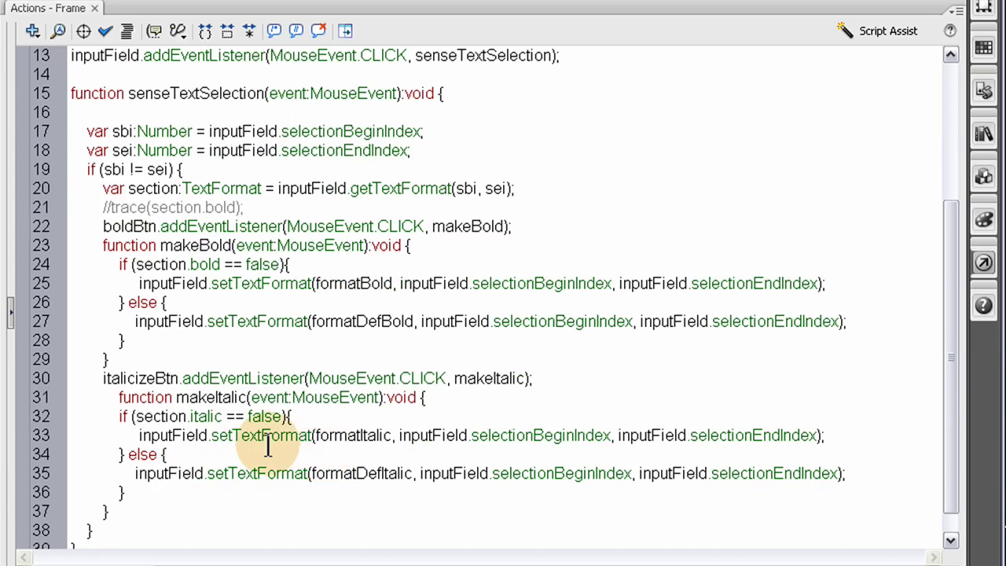
{"action": "scroll", "coordinate": [251, 436], "scroll_direction": "up", "scroll_amount": 4}
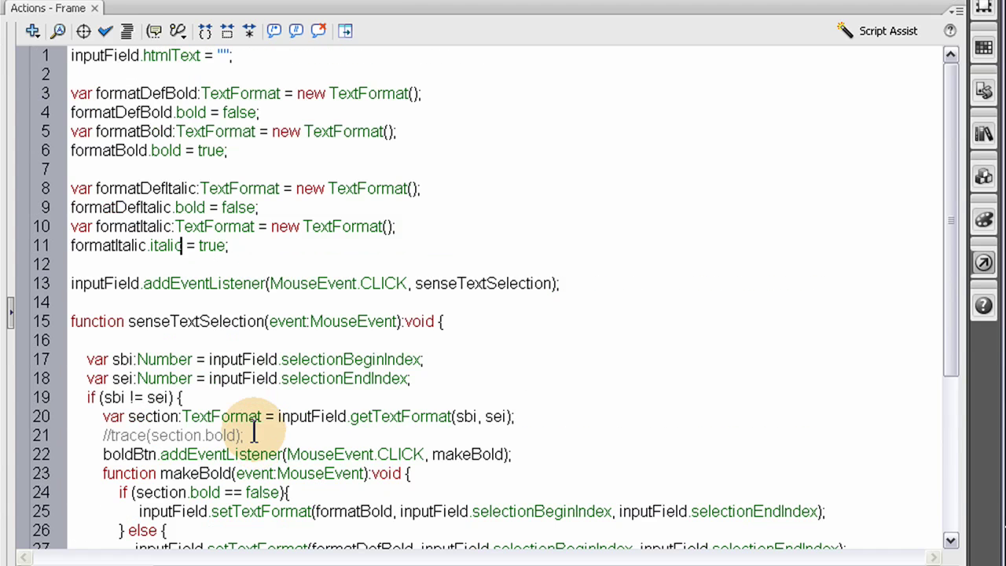
{"action": "double_click", "coordinate": [190, 207]}
{"action": "type", "text": "italic"}
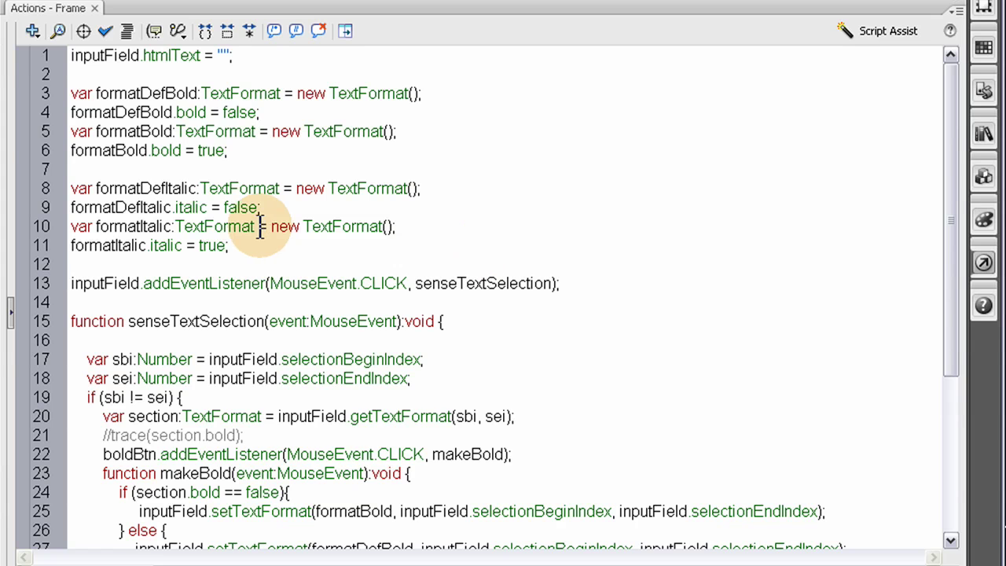
{"action": "scroll", "coordinate": [269, 281], "scroll_direction": "down", "scroll_amount": 4}
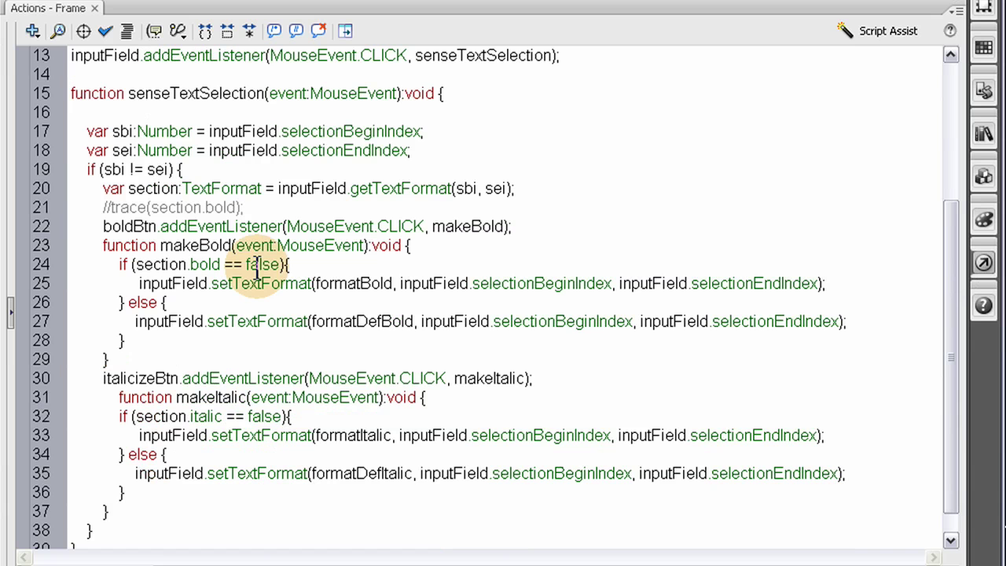
{"action": "scroll", "coordinate": [270, 281], "scroll_direction": "down", "scroll_amount": 1}
{"action": "scroll", "coordinate": [278, 269], "scroll_direction": "up", "scroll_amount": 3}
{"action": "scroll", "coordinate": [189, 240], "scroll_direction": "down", "scroll_amount": 3}
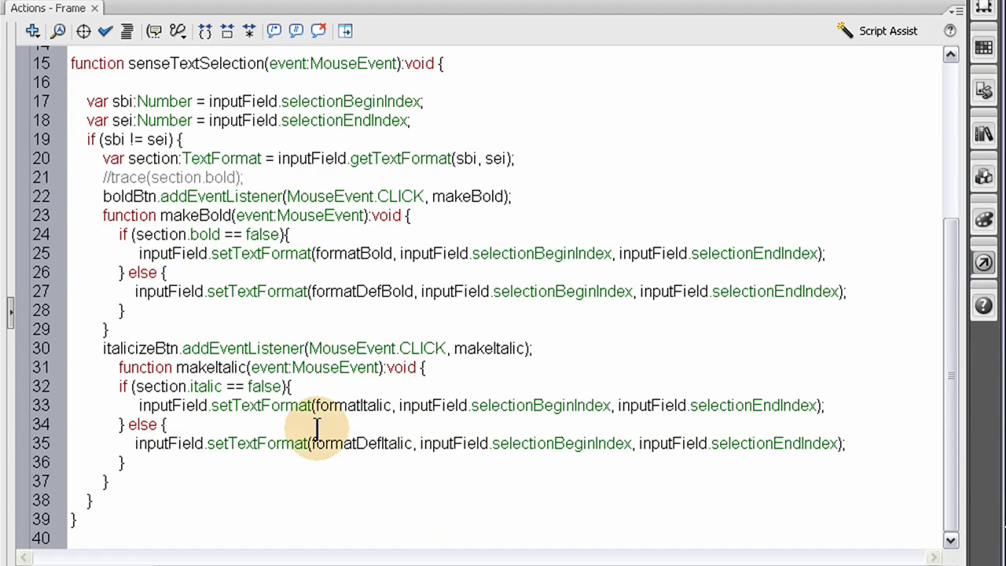
- Test the movie and italicize 'World!' in the text field
{"action": "key", "text": "ctrl+Return"}
{"action": "left_click", "coordinate": [229, 232]}
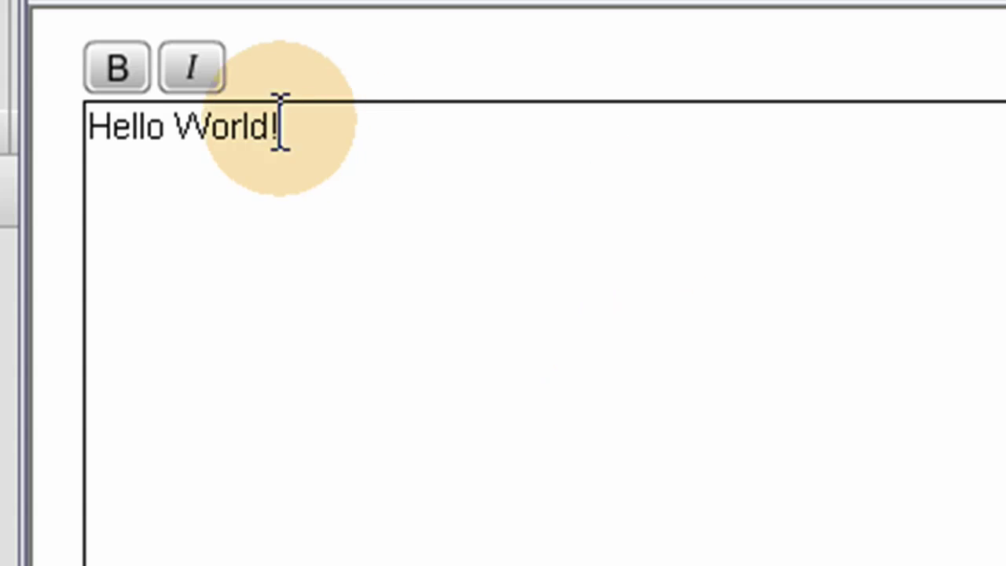
{"action": "left_click_drag", "start_coordinate": [316, 126], "coordinate": [178, 125]}
{"action": "left_click", "coordinate": [200, 74]}
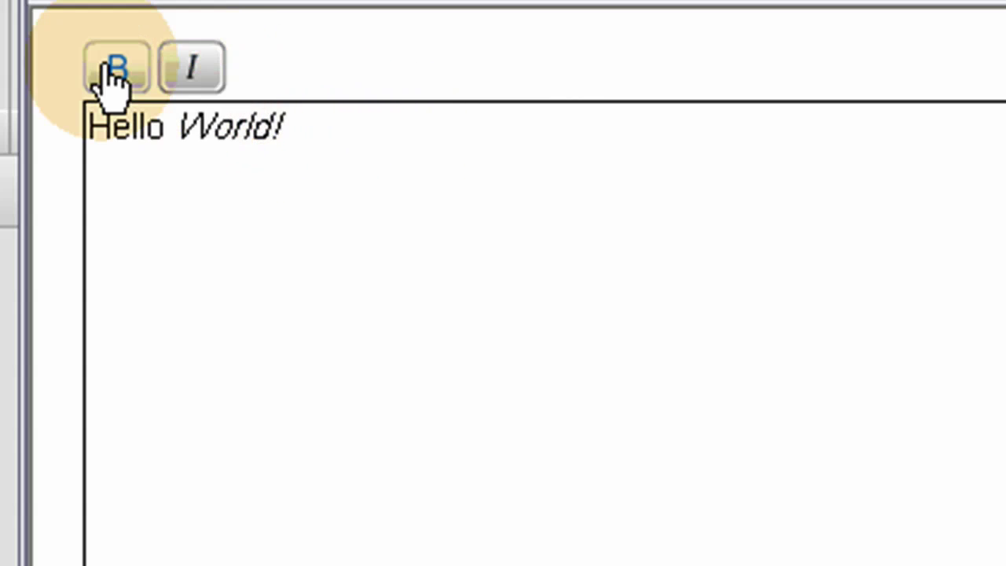
- Make 'rld!' bold and remove its italic, leaving only 'Wo' italic
{"action": "left_click_drag", "start_coordinate": [290, 153], "coordinate": [222, 151]}
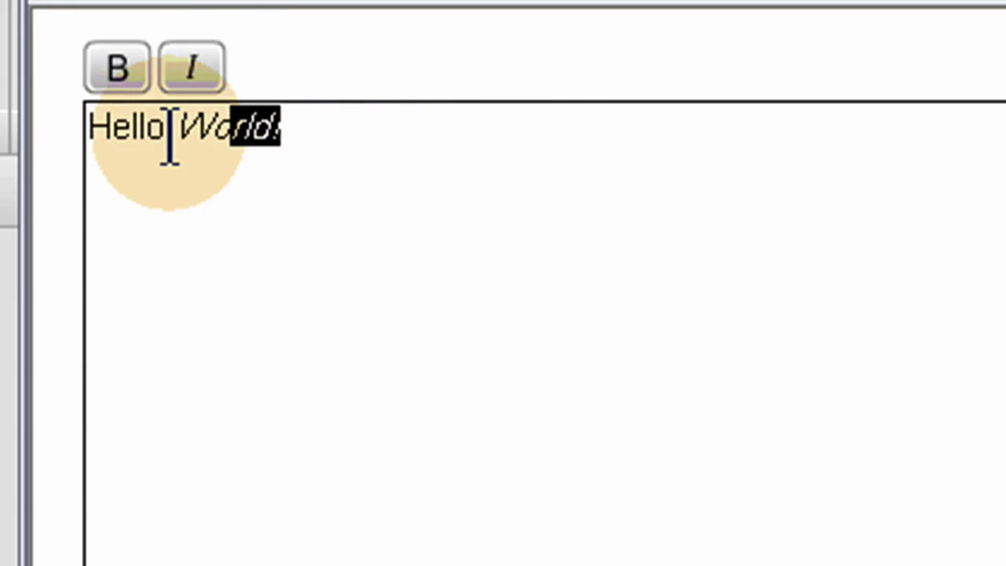
{"action": "left_click", "coordinate": [126, 91]}
{"action": "left_click", "coordinate": [373, 169]}
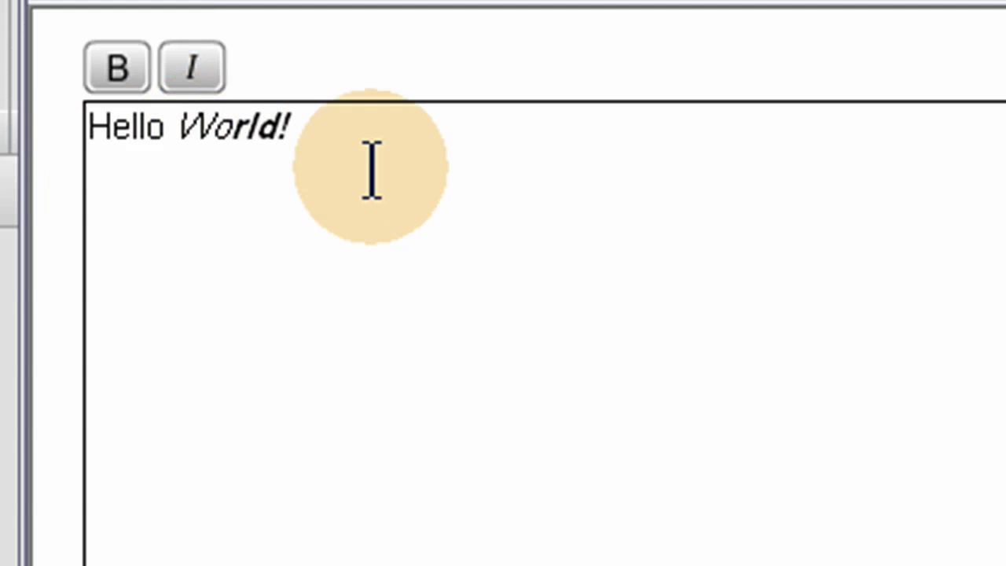
{"action": "left_click_drag", "start_coordinate": [285, 129], "coordinate": [236, 125]}
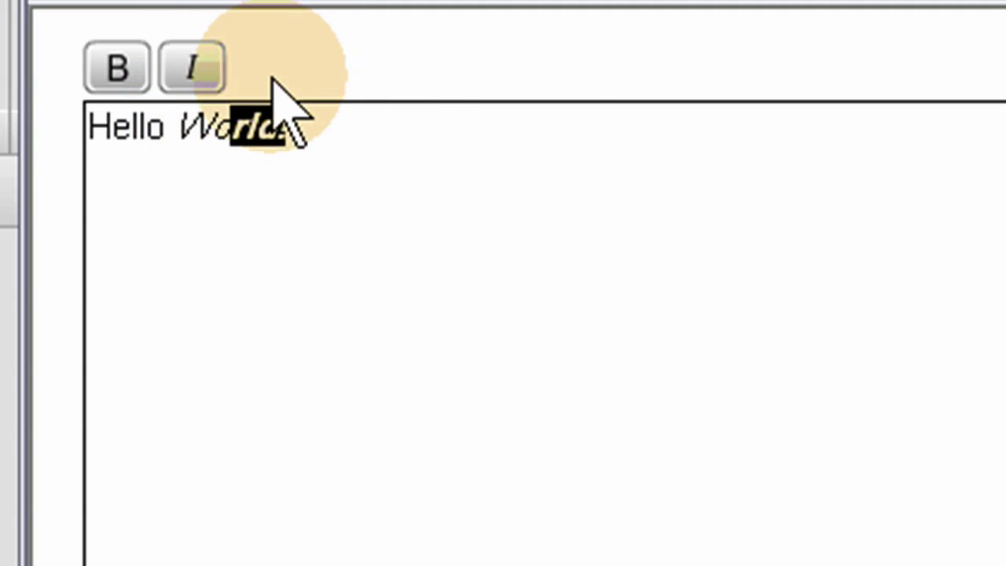
{"action": "left_click", "coordinate": [203, 74]}
{"action": "left_click", "coordinate": [361, 128]}
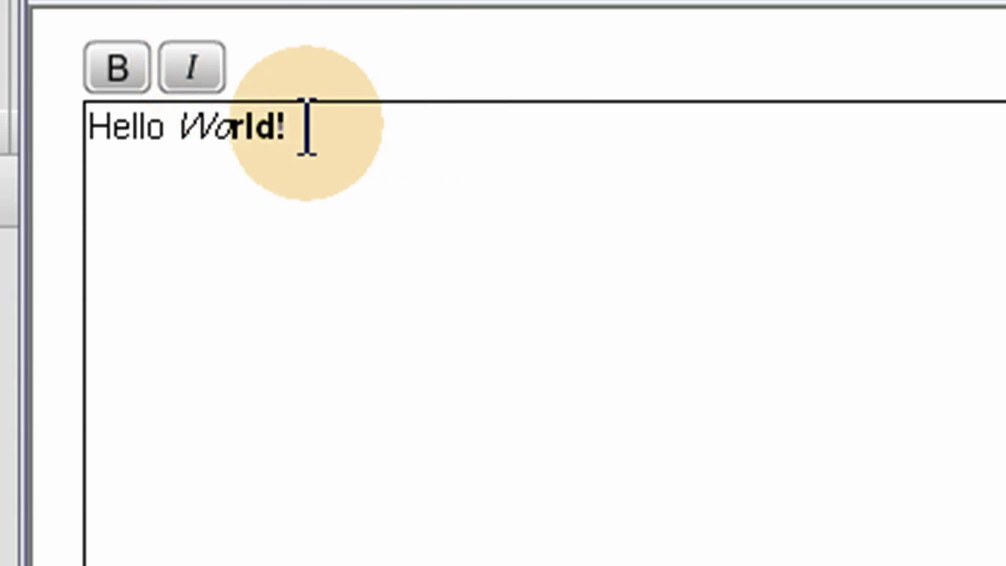